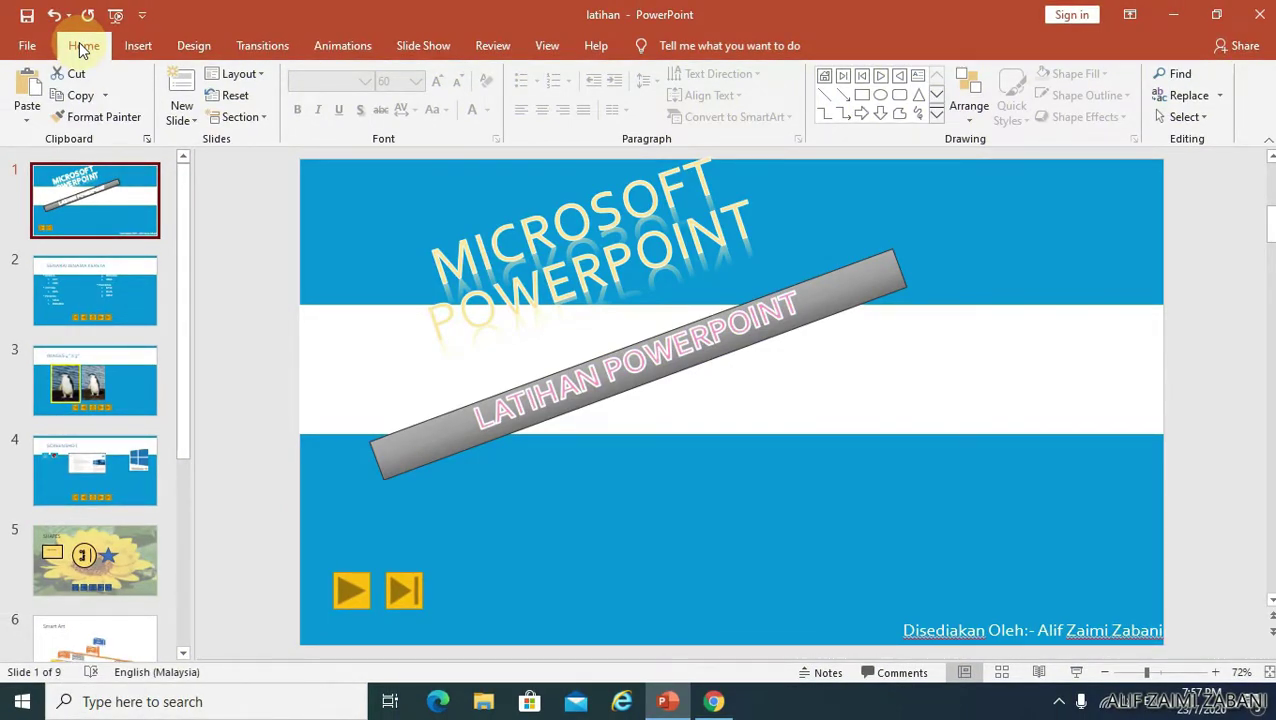
# With slide 1 selected on the Transitions tab, expand the full transitions gallery.
pyautogui.click(83, 50)
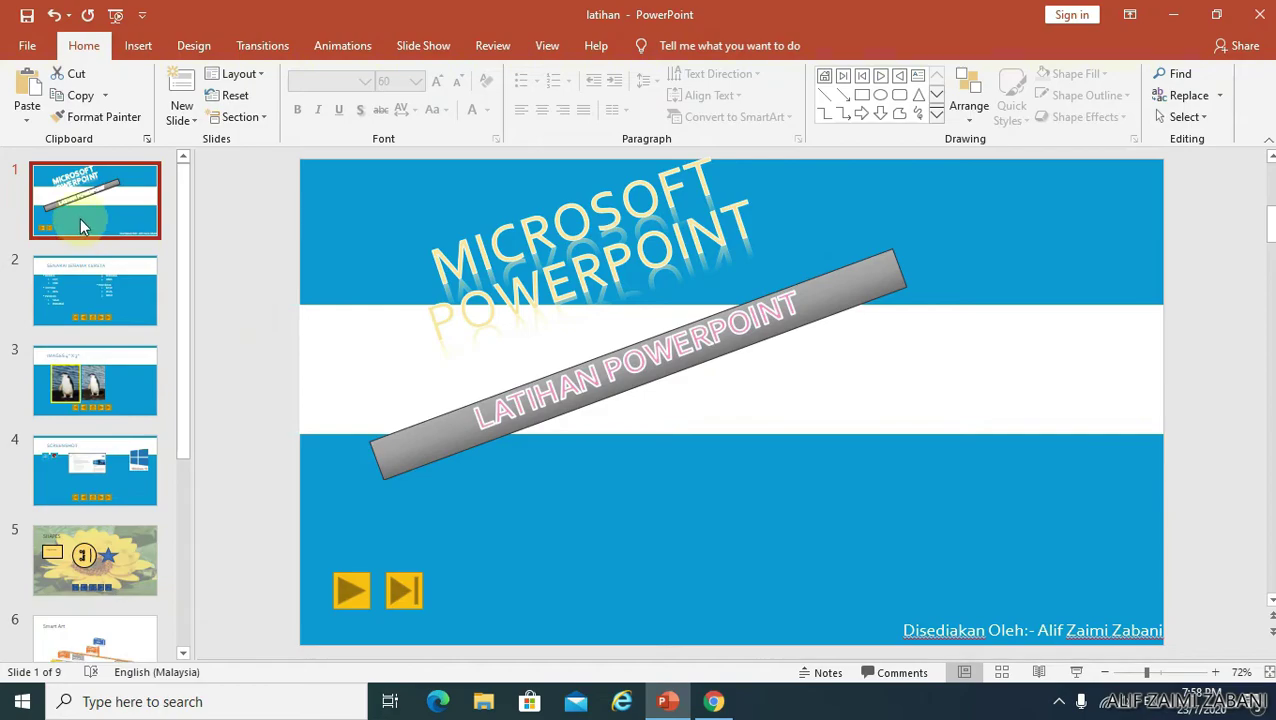
pyautogui.click(257, 50)
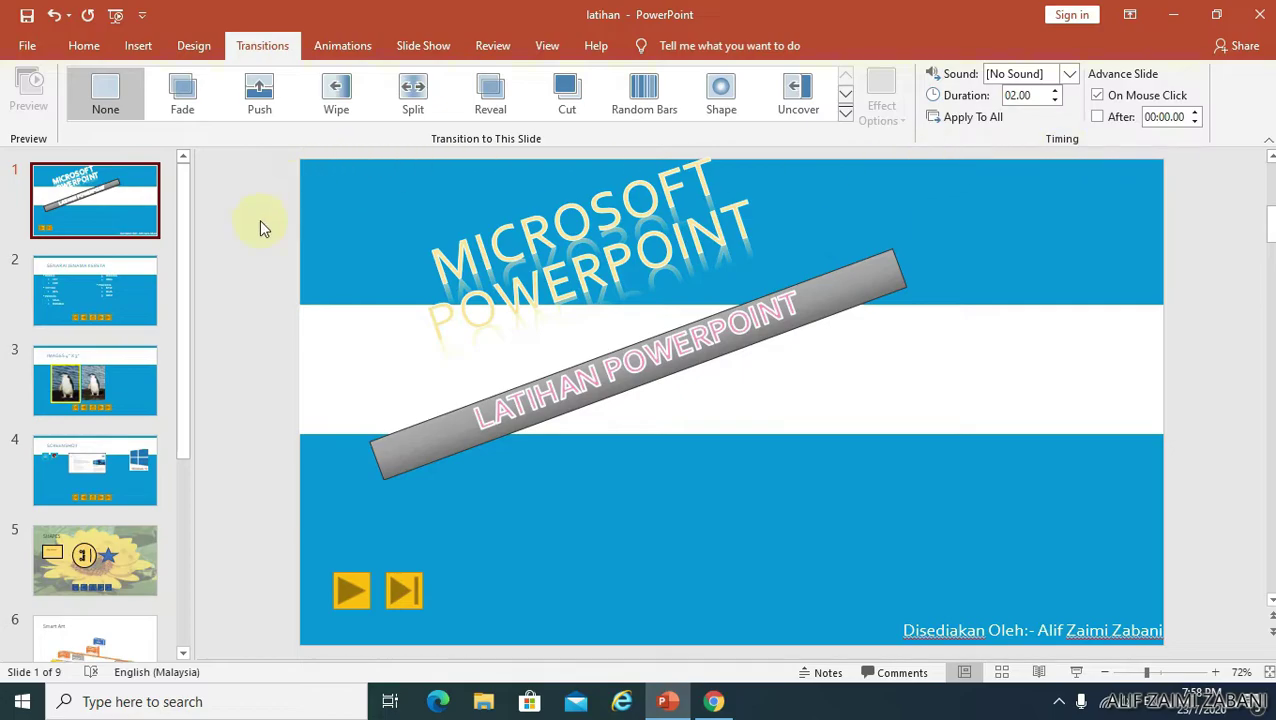
pyautogui.click(96, 207)
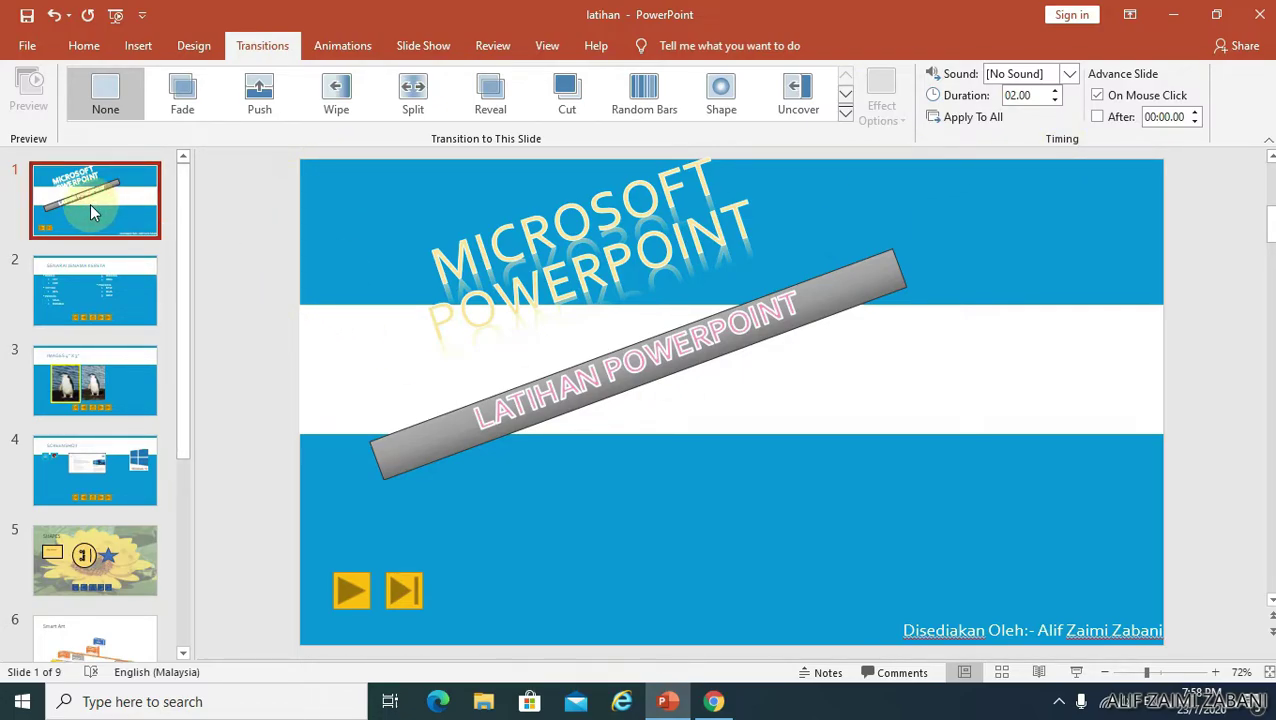
pyautogui.click(846, 117)
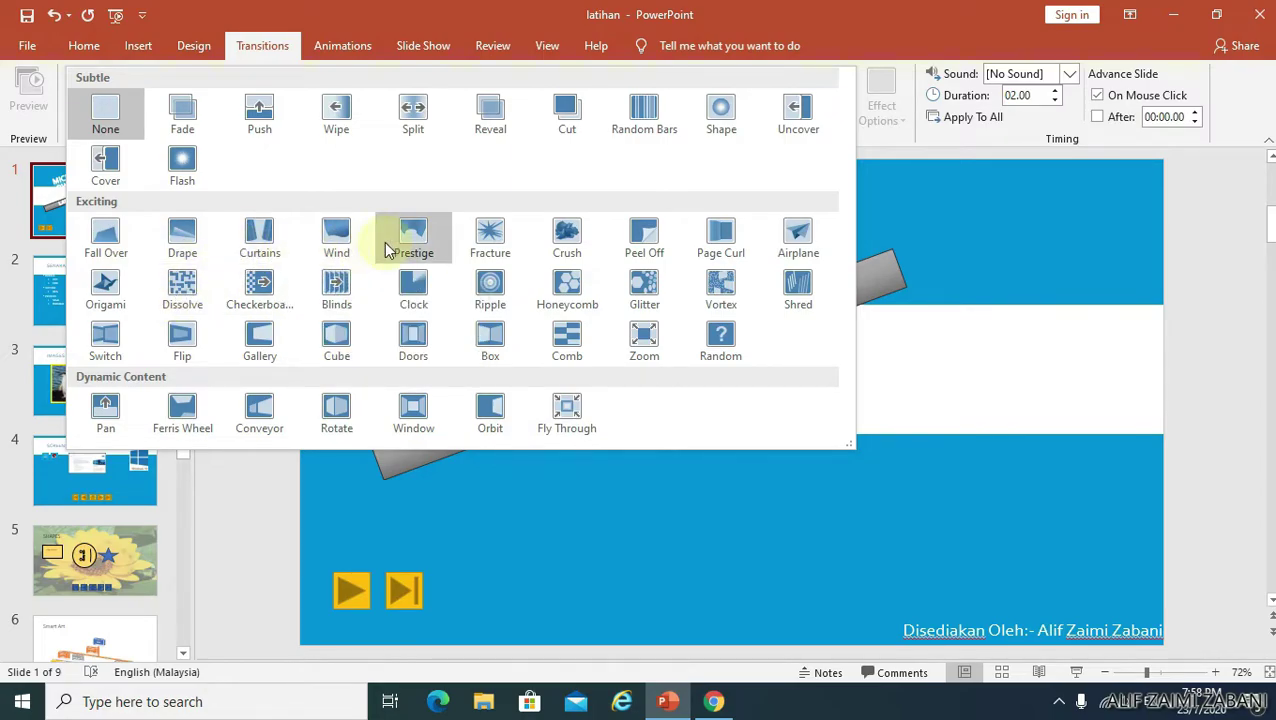
# Try Prestige, then apply Crush to the title slide and replay its transition.
pyautogui.click(413, 243)
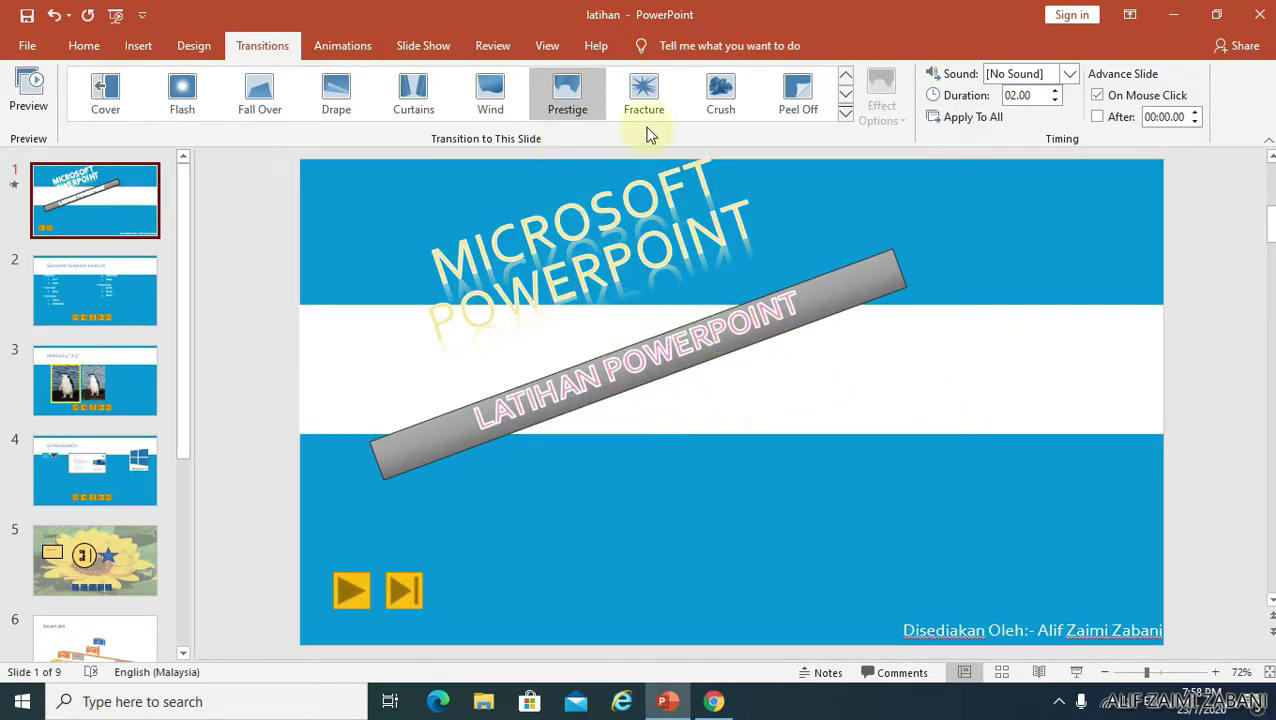
pyautogui.click(718, 115)
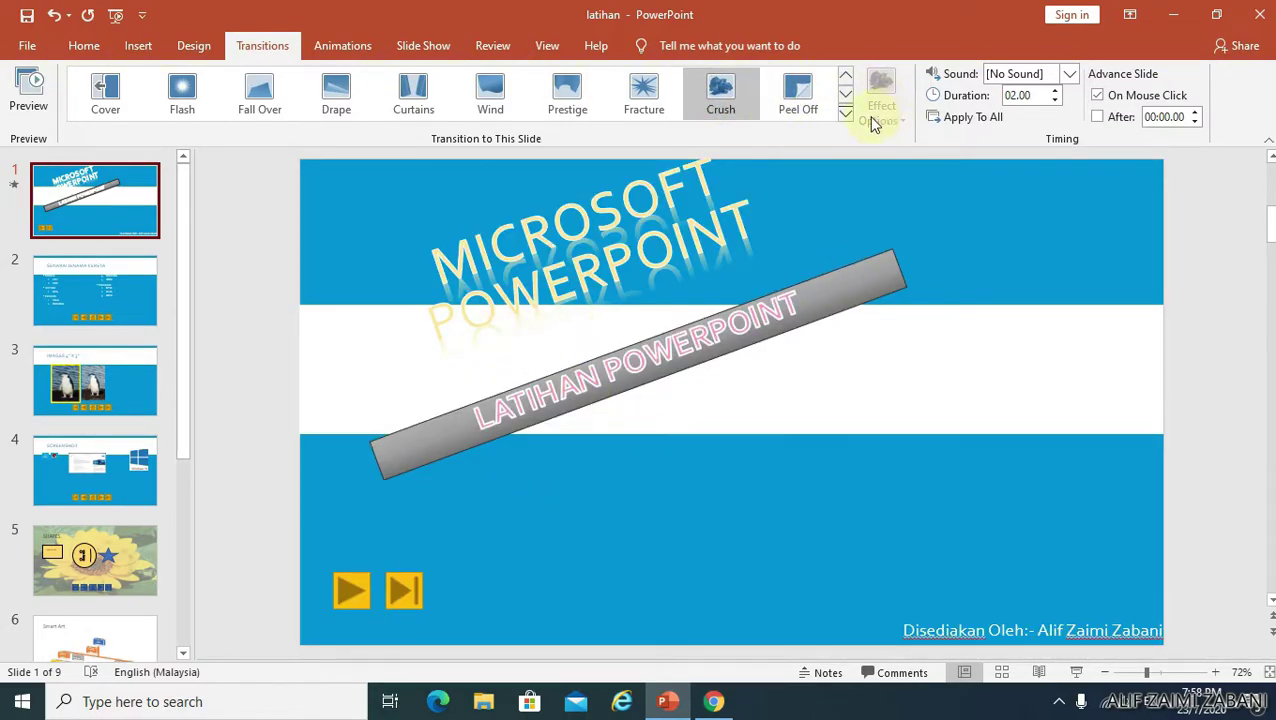
pyautogui.click(846, 97)
pyautogui.click(845, 97)
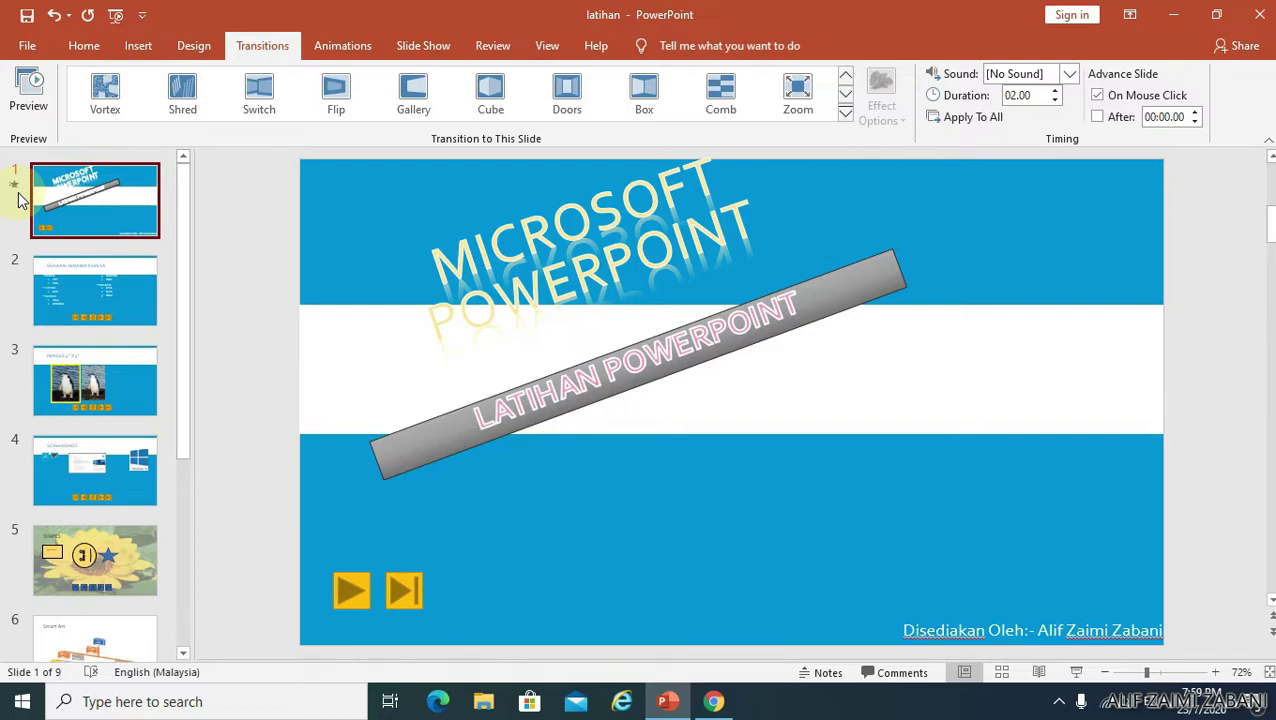
pyautogui.click(16, 190)
# Apply the Zoom transition to slide 2 and preview it at 00.90 duration.
pyautogui.click(101, 313)
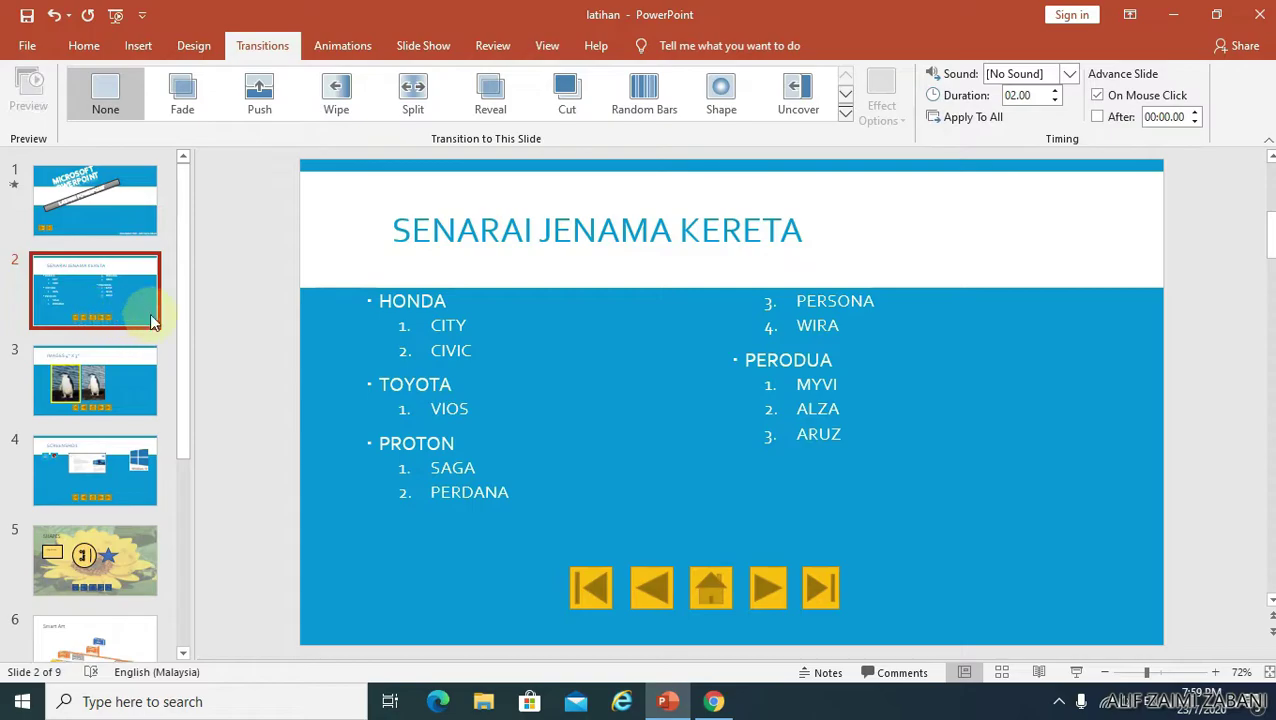
pyautogui.click(847, 113)
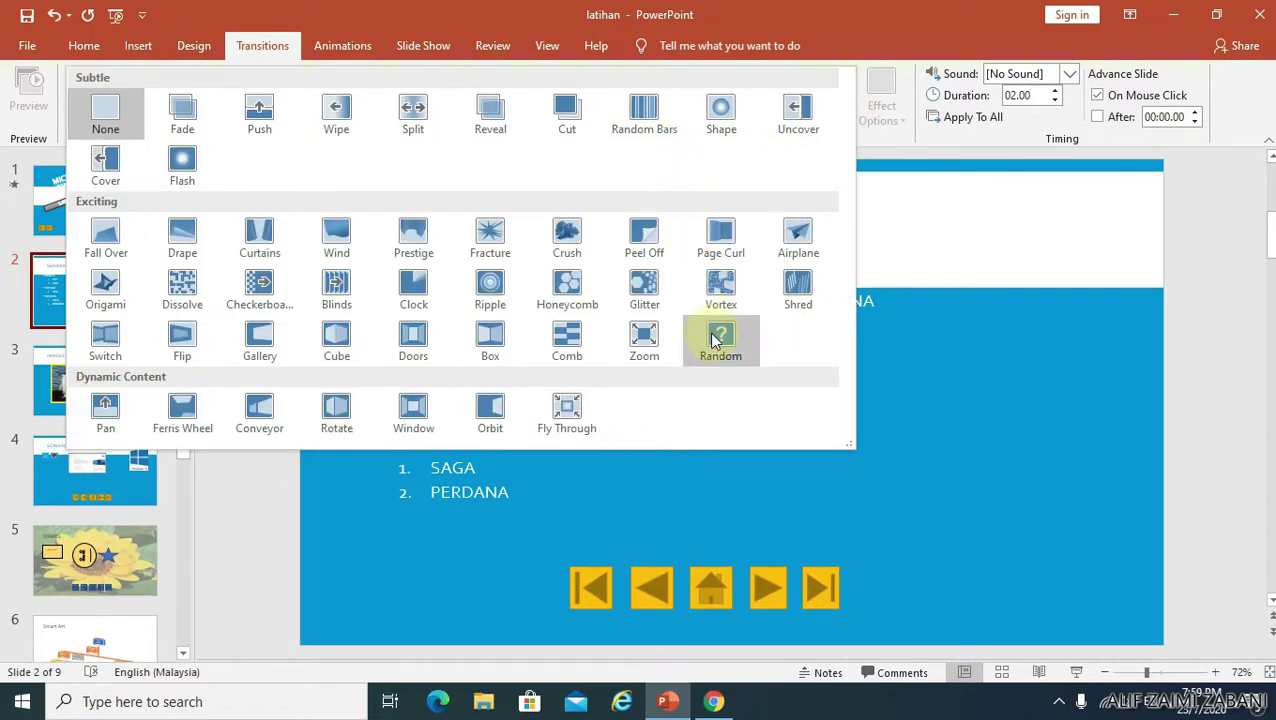
pyautogui.click(650, 357)
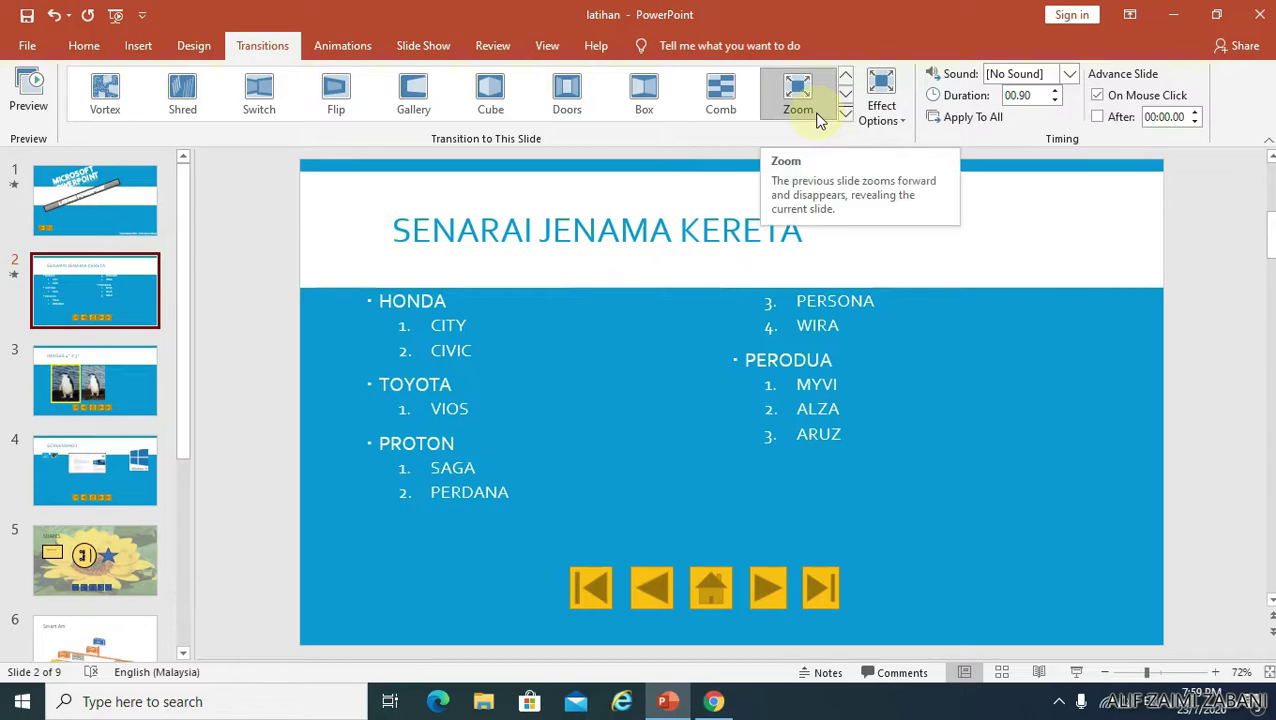
pyautogui.click(28, 90)
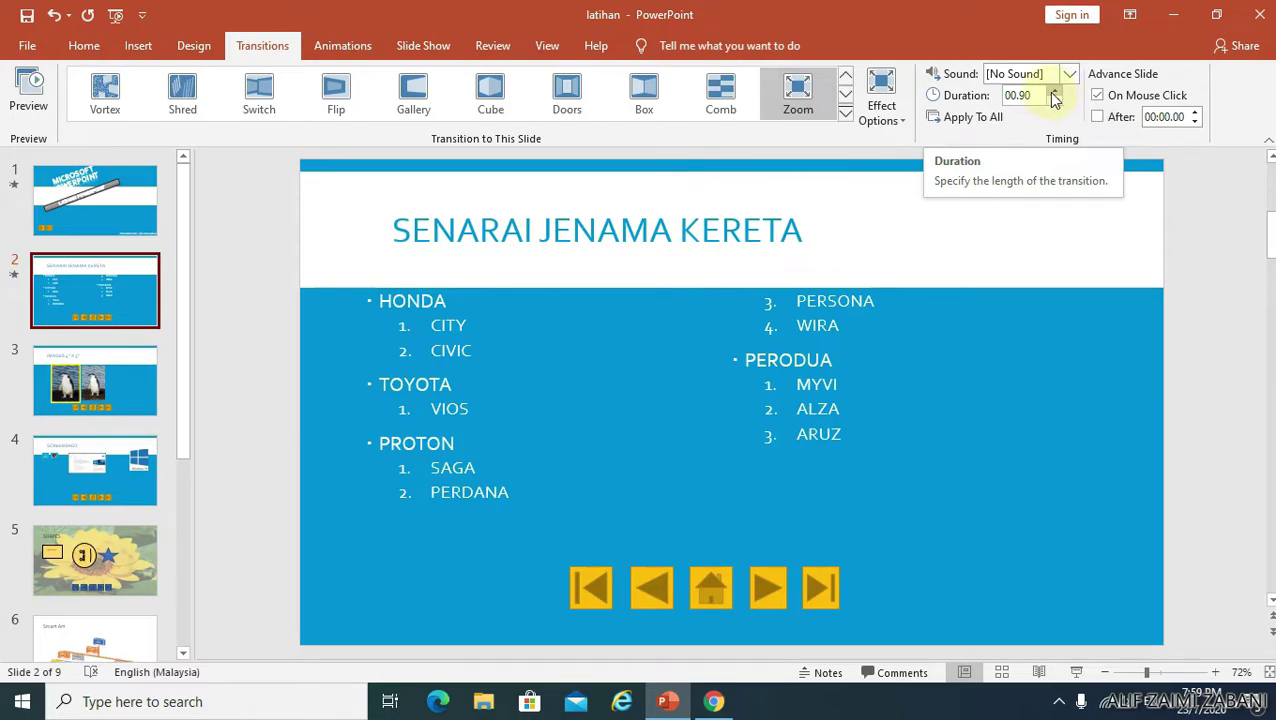
# Raise slide 2's Zoom duration to 02.00, preview it, and reapply Zoom.
pyautogui.click(1053, 91)
pyautogui.click(1053, 91)
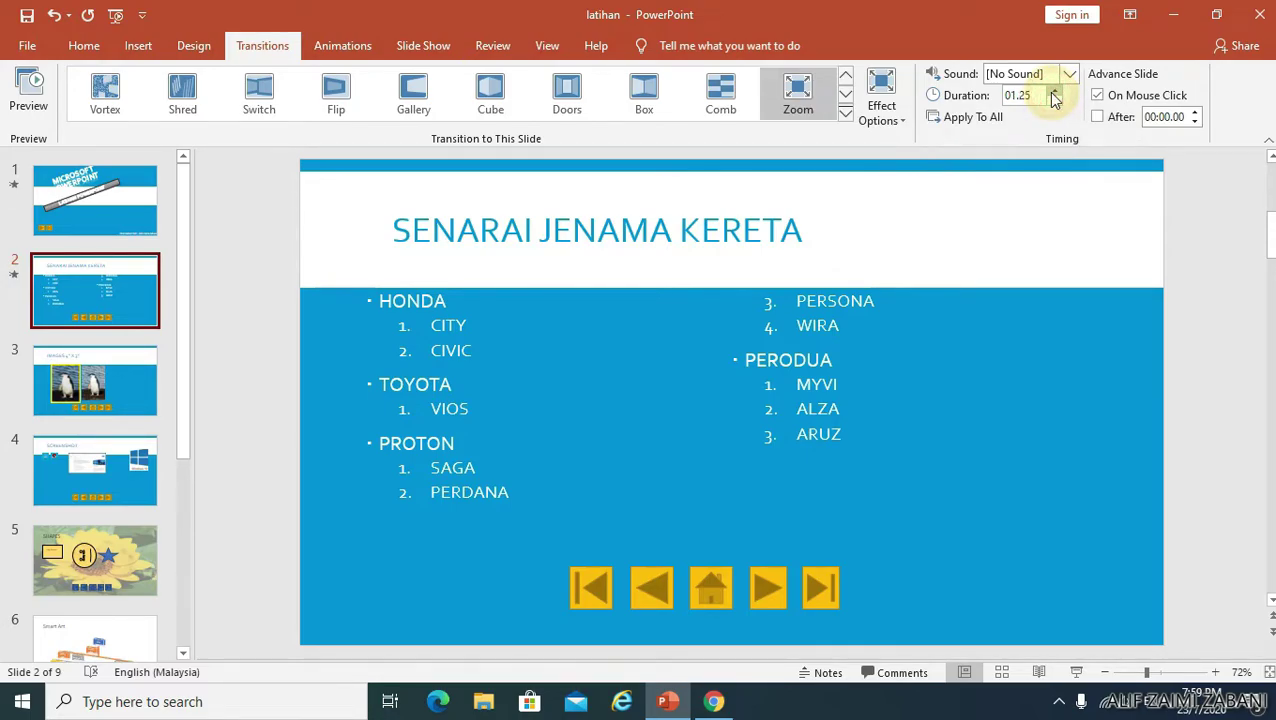
pyautogui.click(1053, 91)
pyautogui.click(1053, 91)
pyautogui.click(1053, 91)
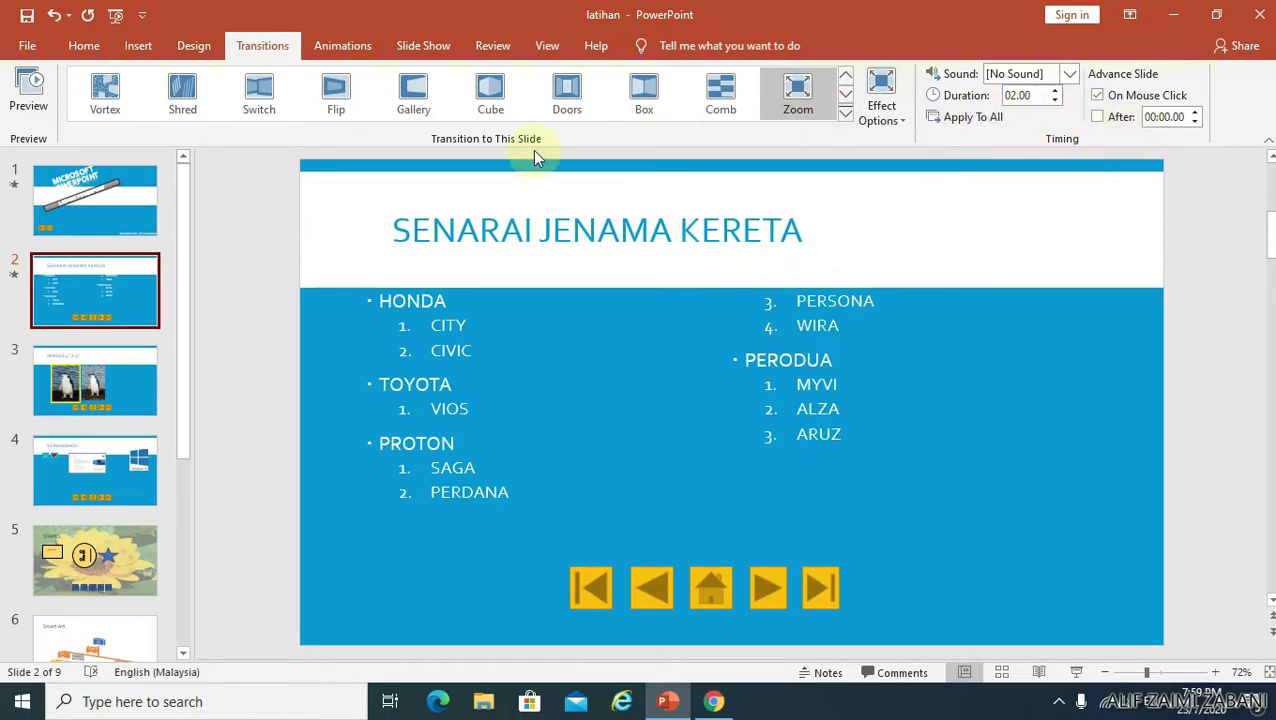
pyautogui.click(28, 112)
pyautogui.click(803, 112)
# Switch slide 2's Zoom effect option from Out to Zoom and Rotate, then select slide 3.
pyautogui.click(884, 125)
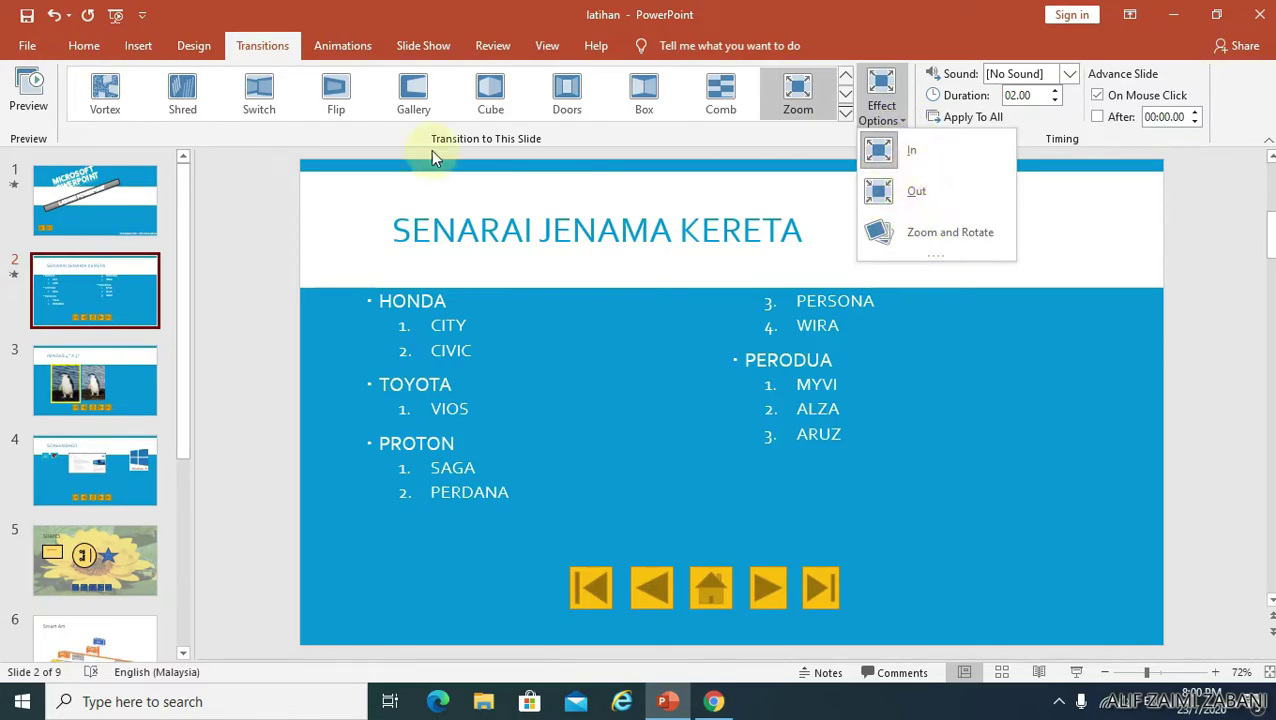
pyautogui.click(33, 97)
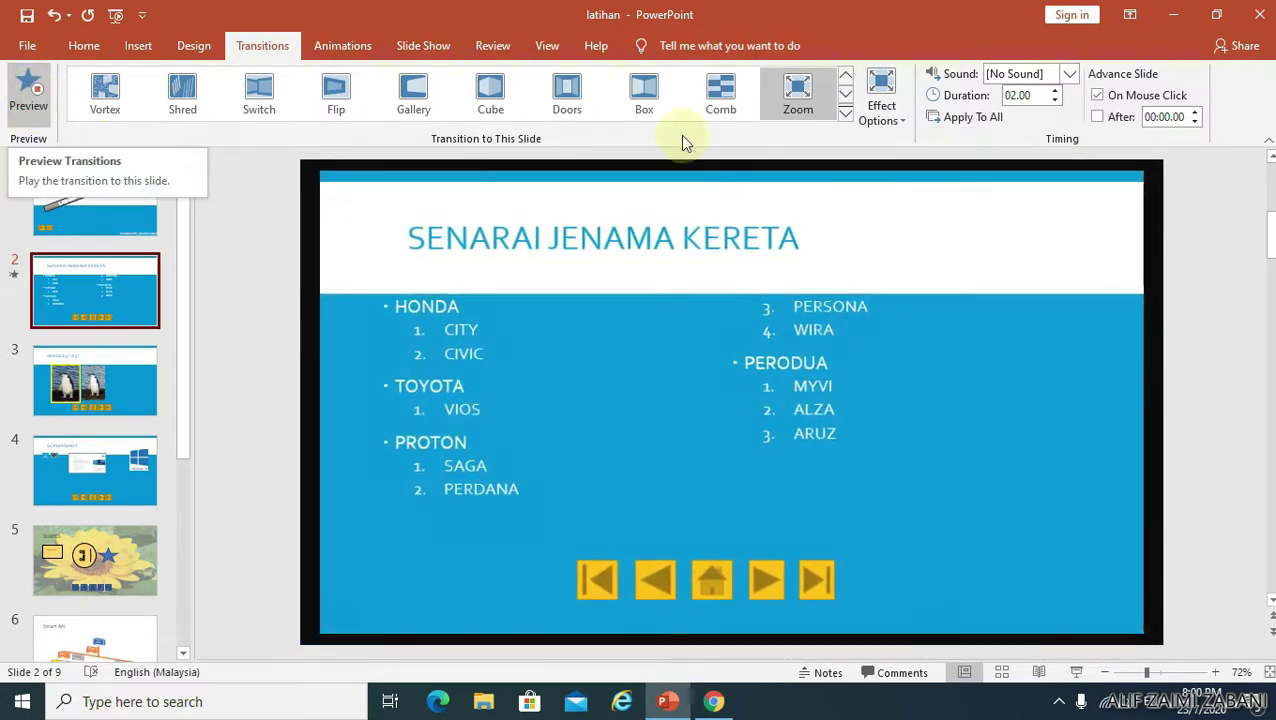
pyautogui.click(884, 115)
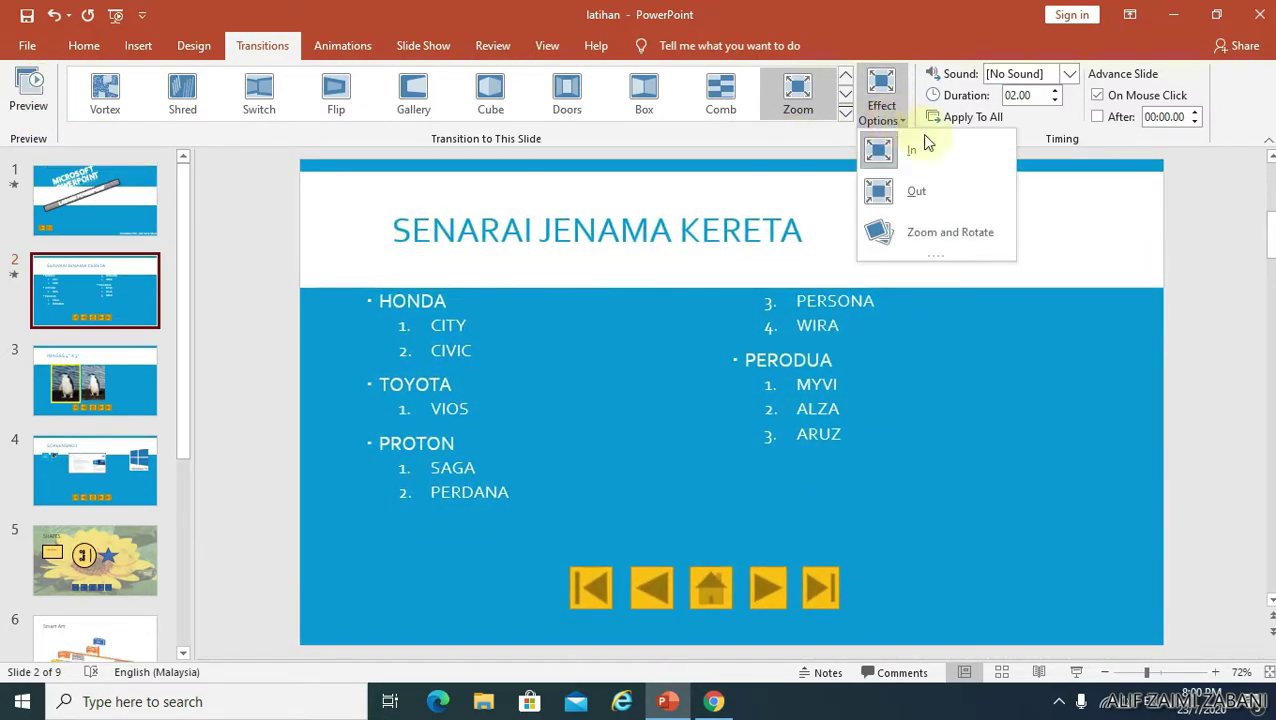
pyautogui.click(924, 197)
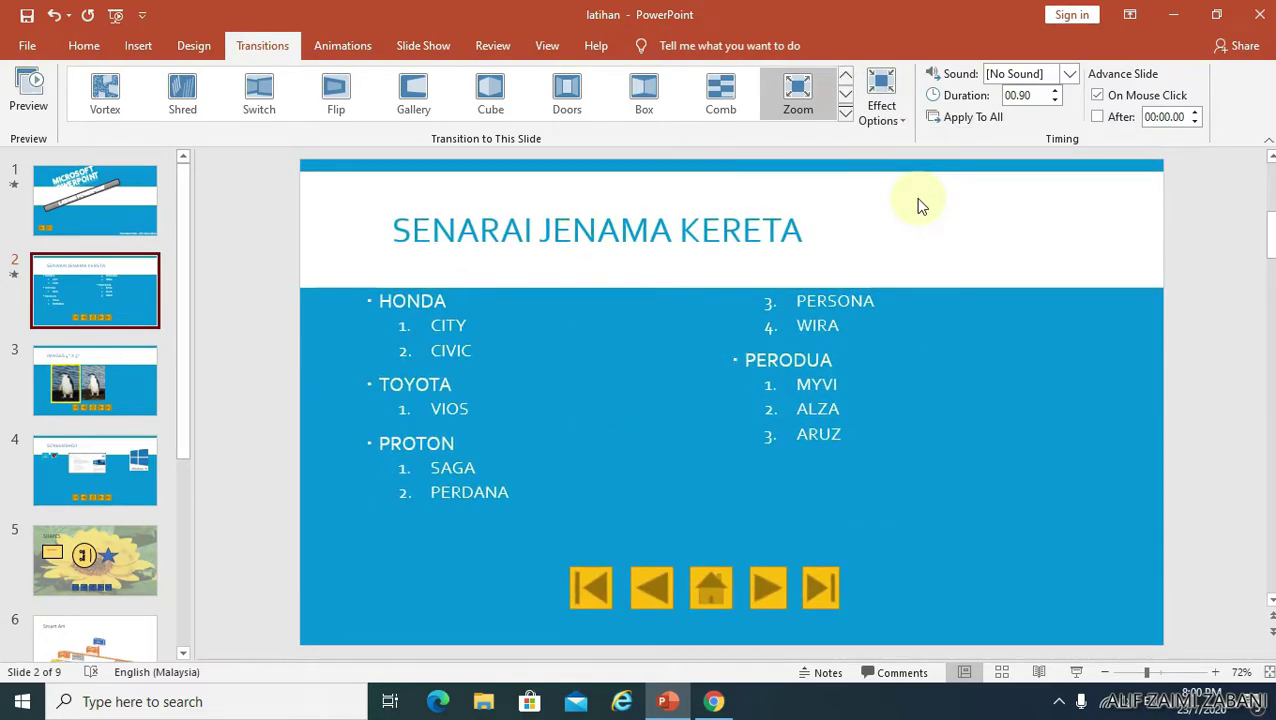
pyautogui.click(879, 120)
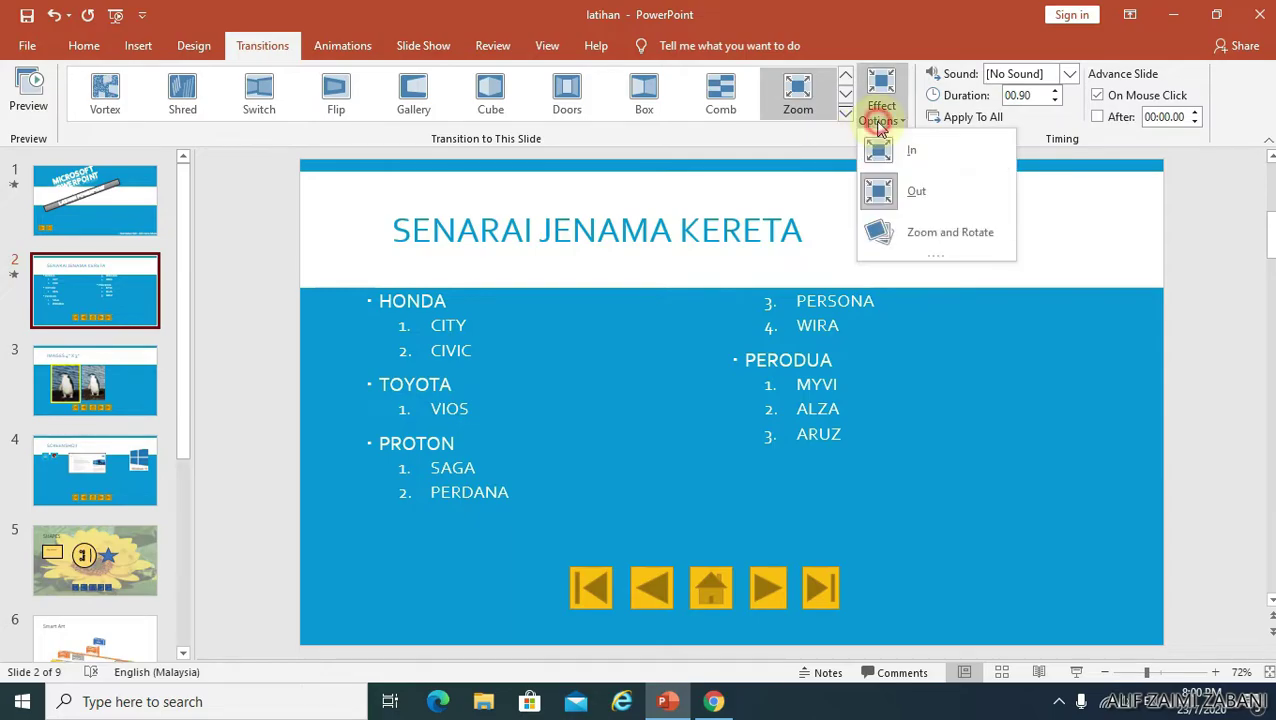
pyautogui.click(969, 247)
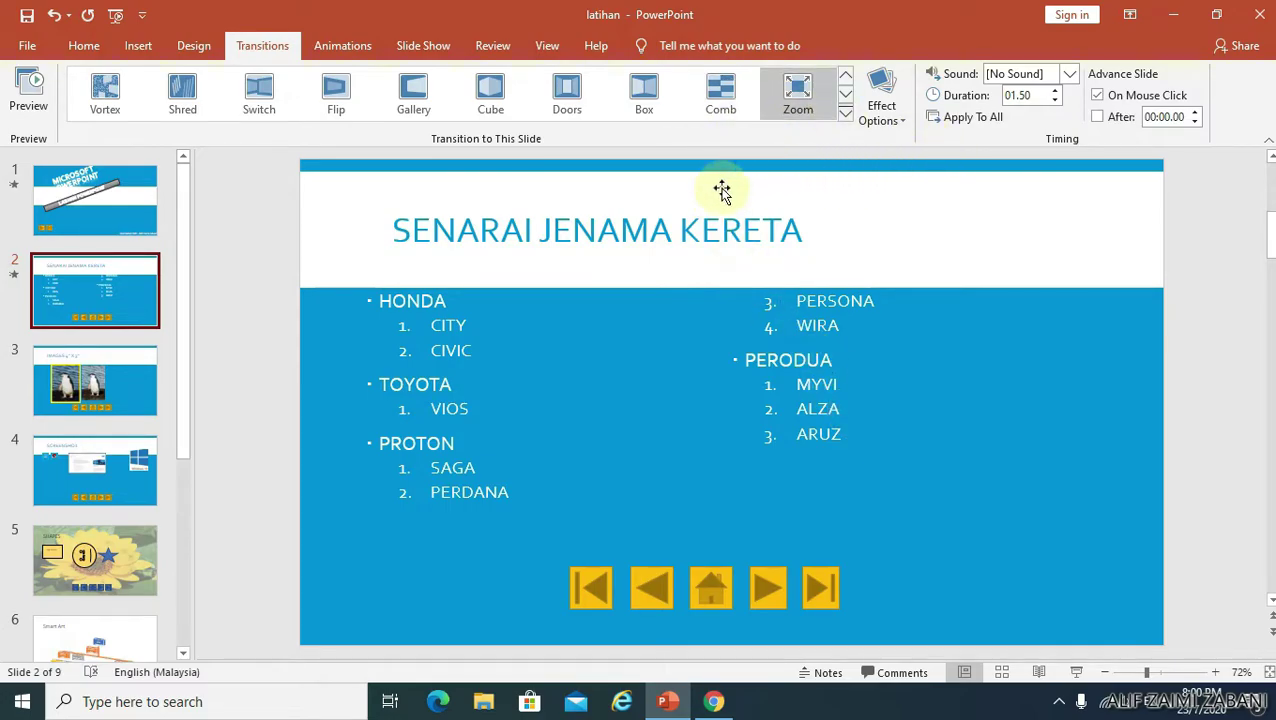
pyautogui.click(83, 396)
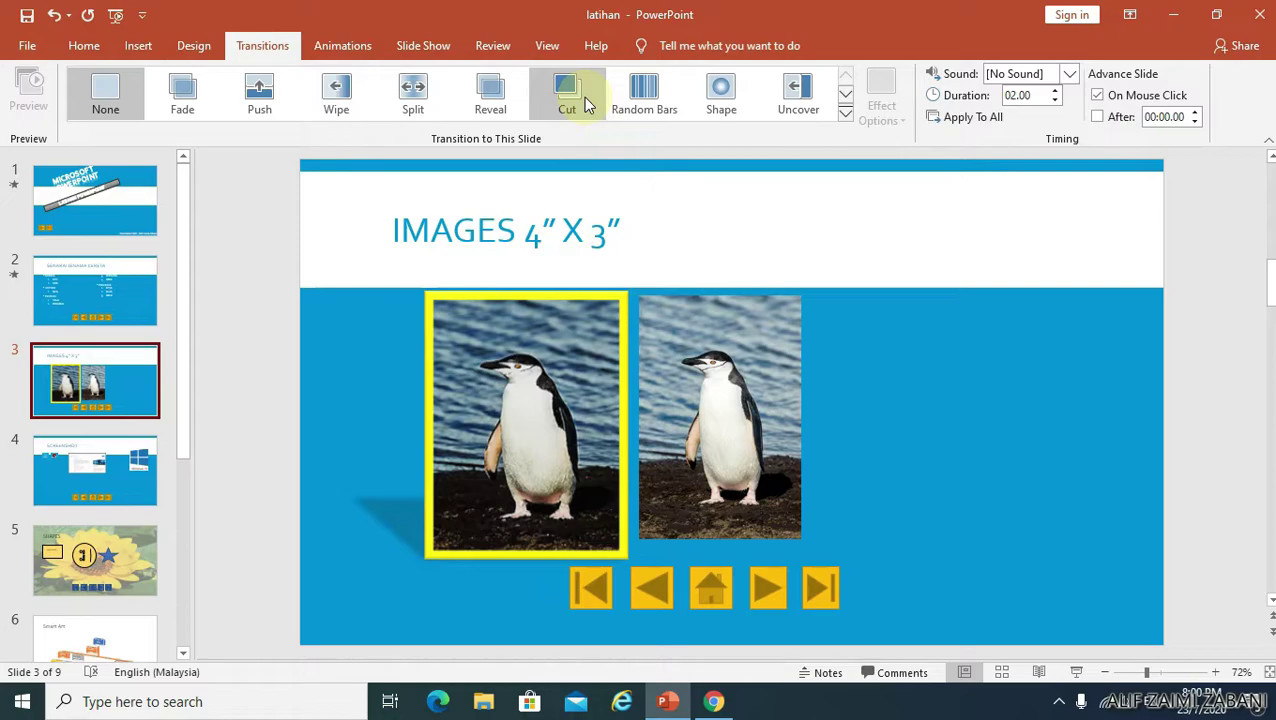
# Try Cut and Reveal on slide 3, settle on Fade, then select slide 1.
pyautogui.click(584, 98)
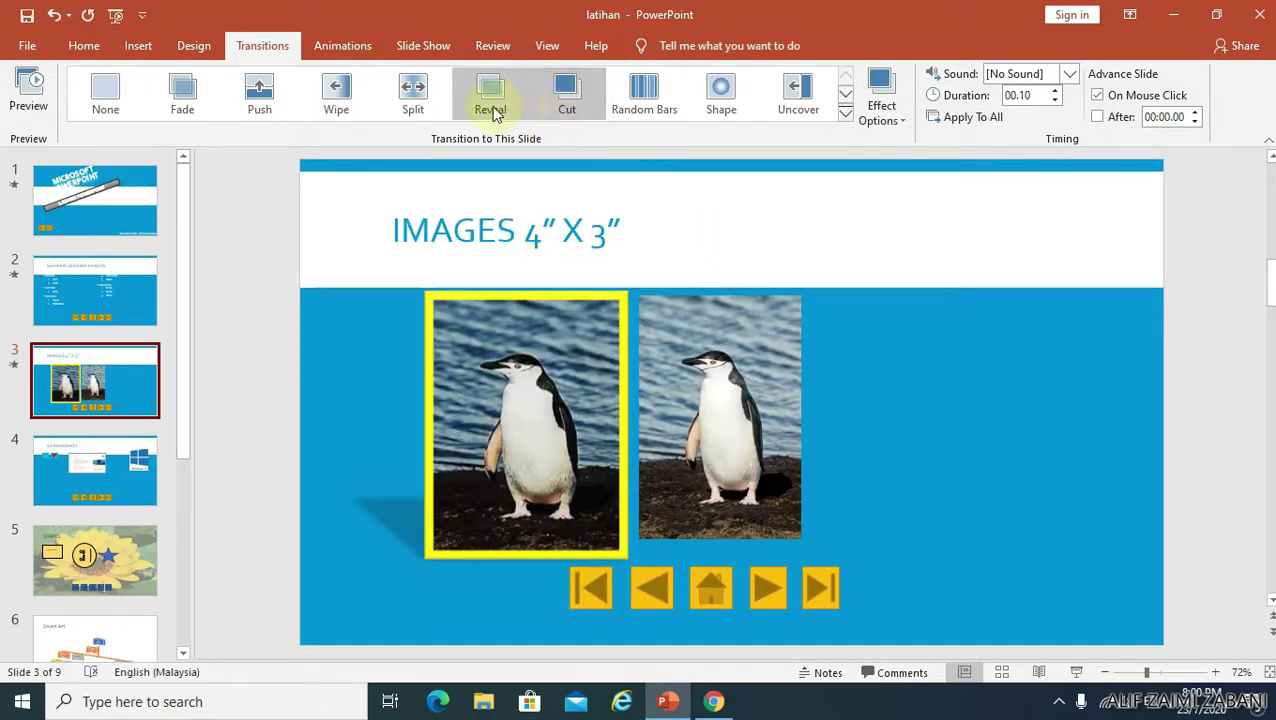
pyautogui.click(490, 108)
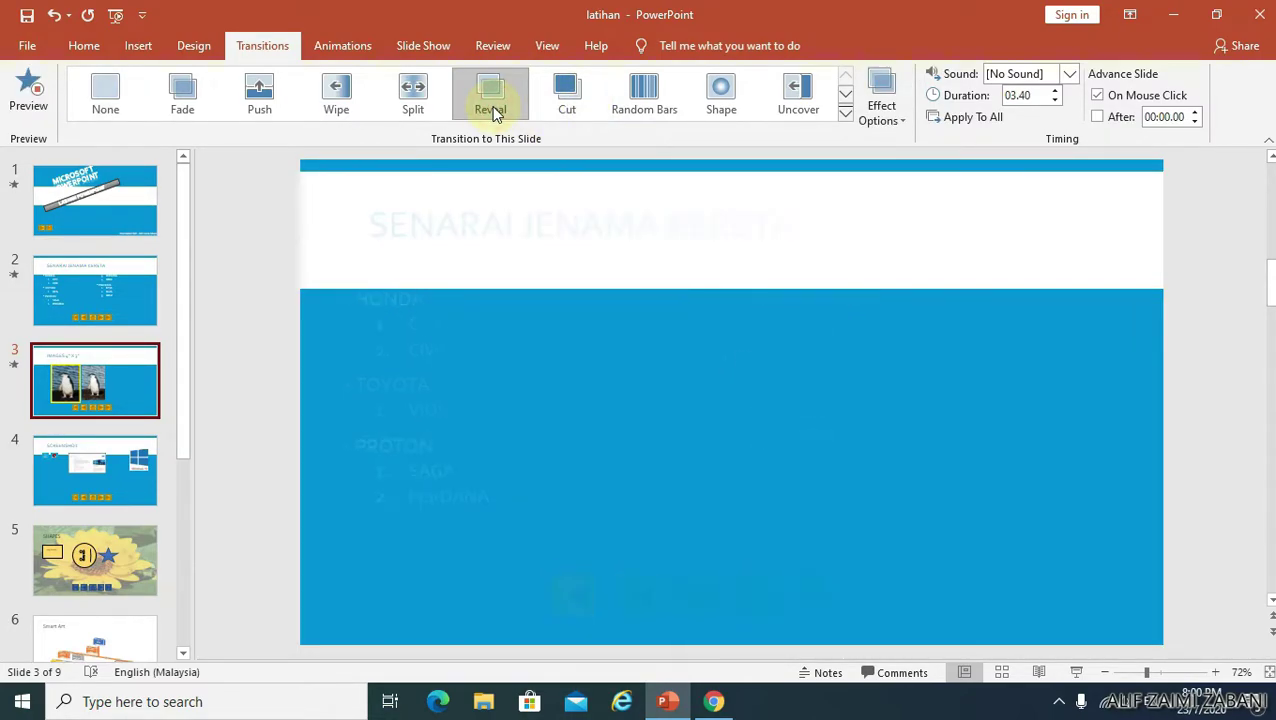
pyautogui.click(884, 118)
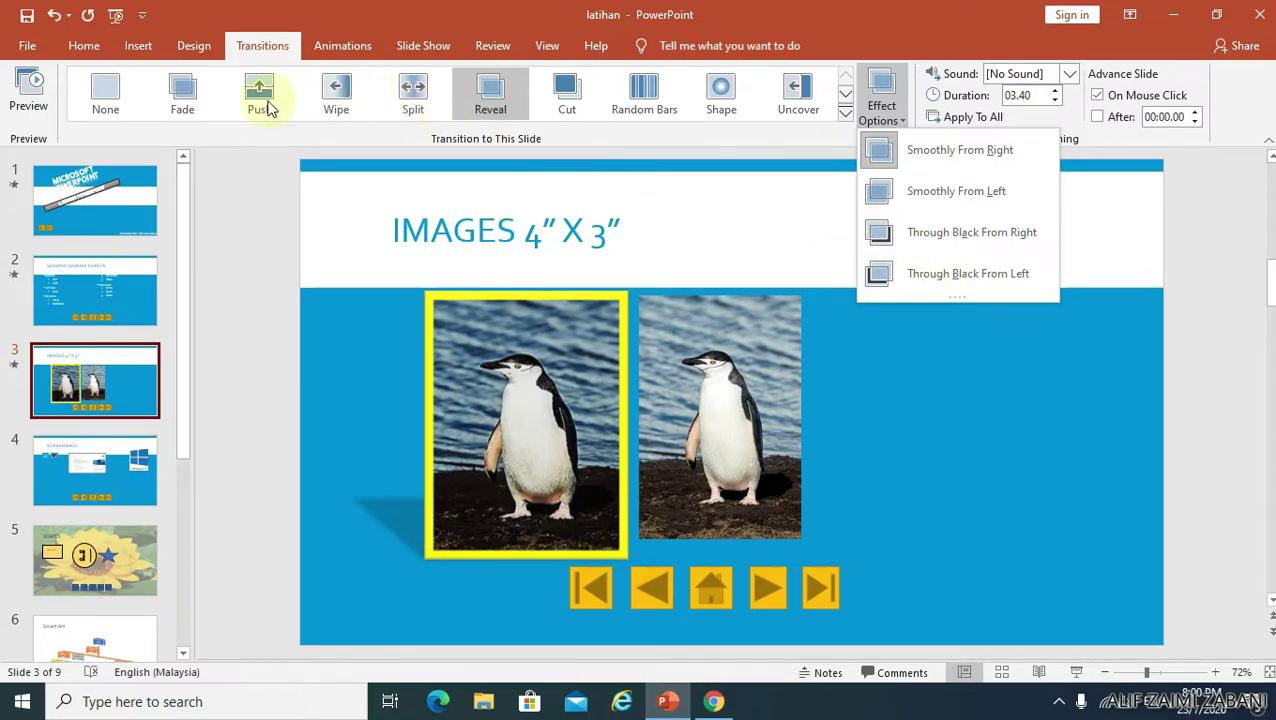
pyautogui.click(183, 98)
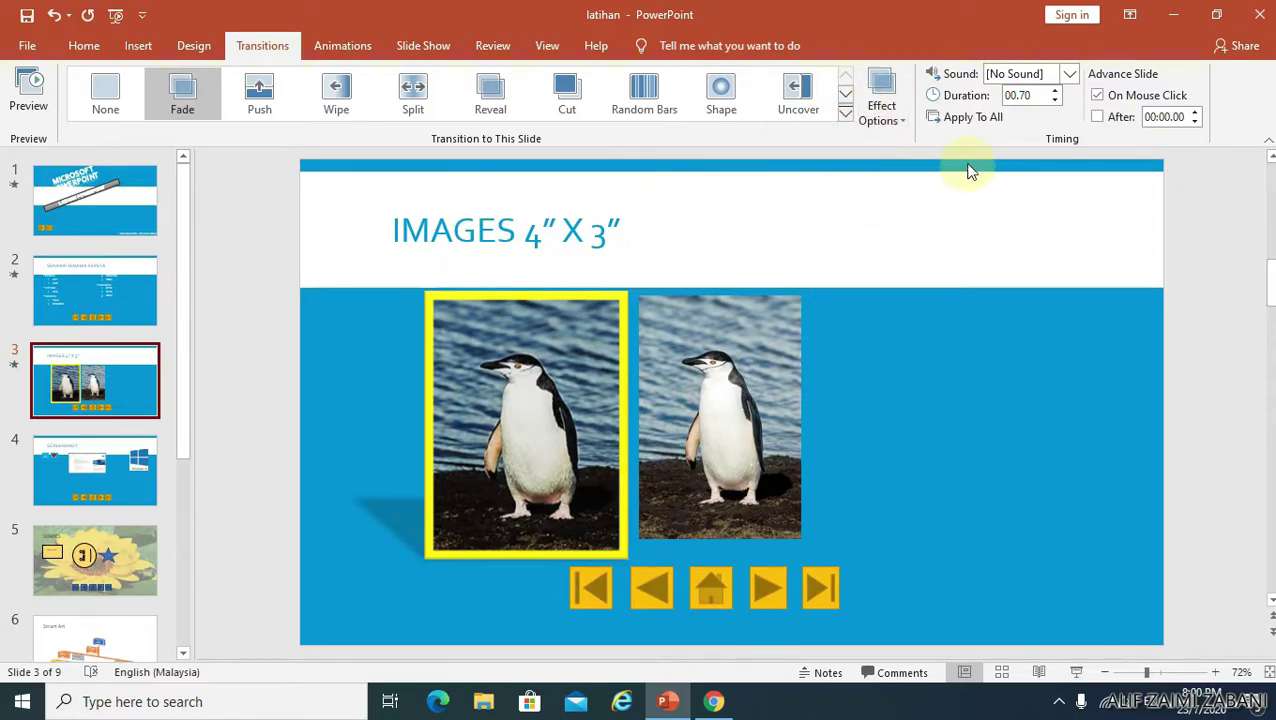
pyautogui.click(80, 200)
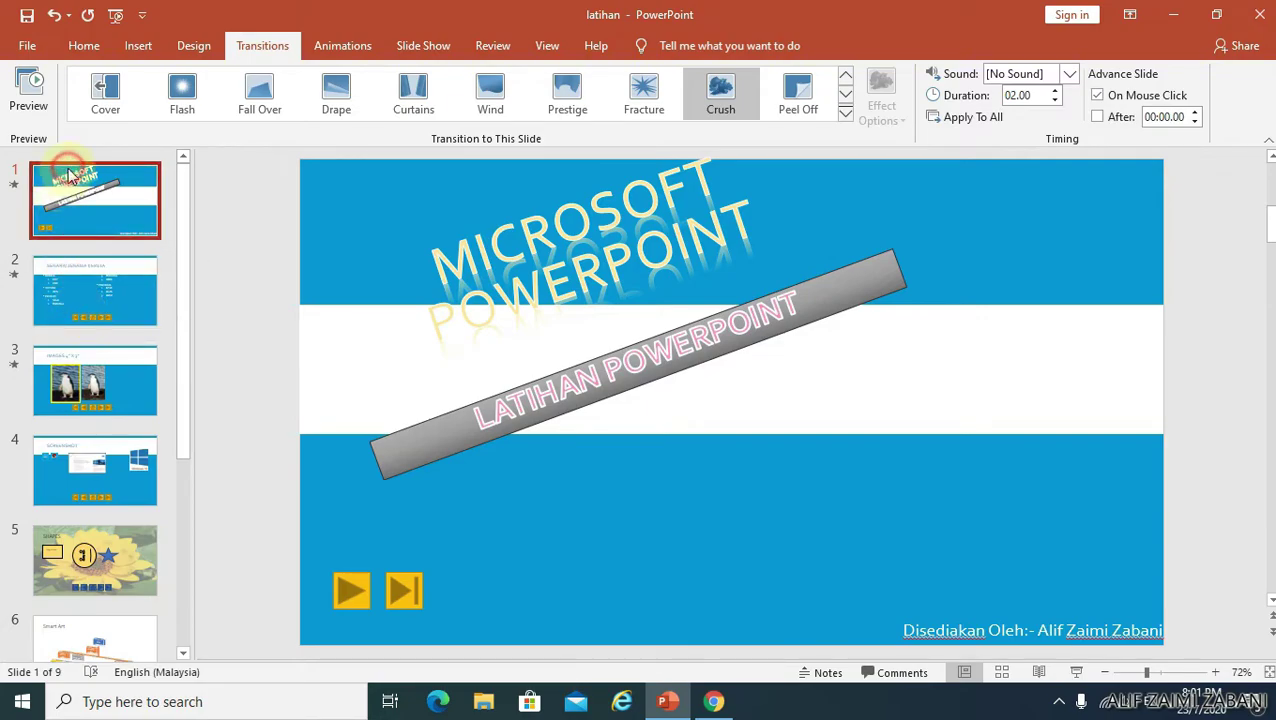
# Tick After and set slide 1 to auto-advance at 00:03.00 alongside mouse click.
pyautogui.click(70, 196)
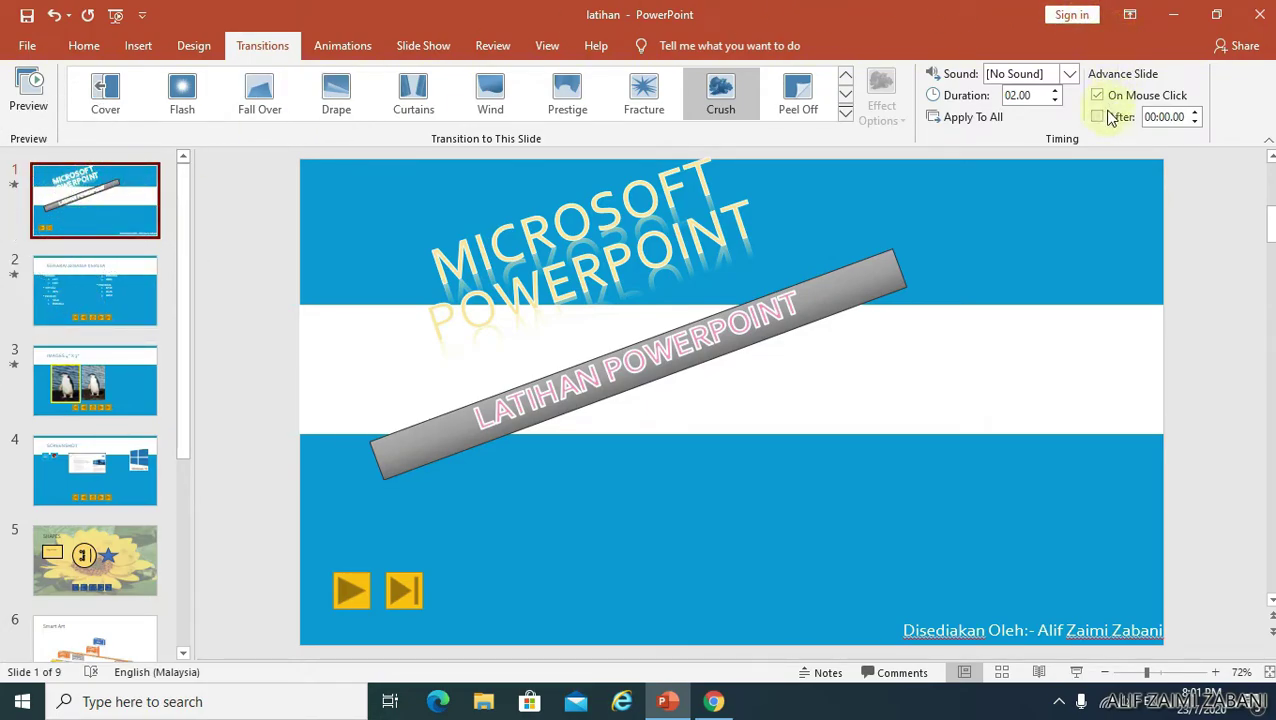
pyautogui.click(1113, 123)
pyautogui.click(1195, 112)
pyautogui.click(1195, 112)
pyautogui.click(1195, 112)
# Run the slide show from the title slide to slide 2, then end the show.
pyautogui.click(1077, 673)
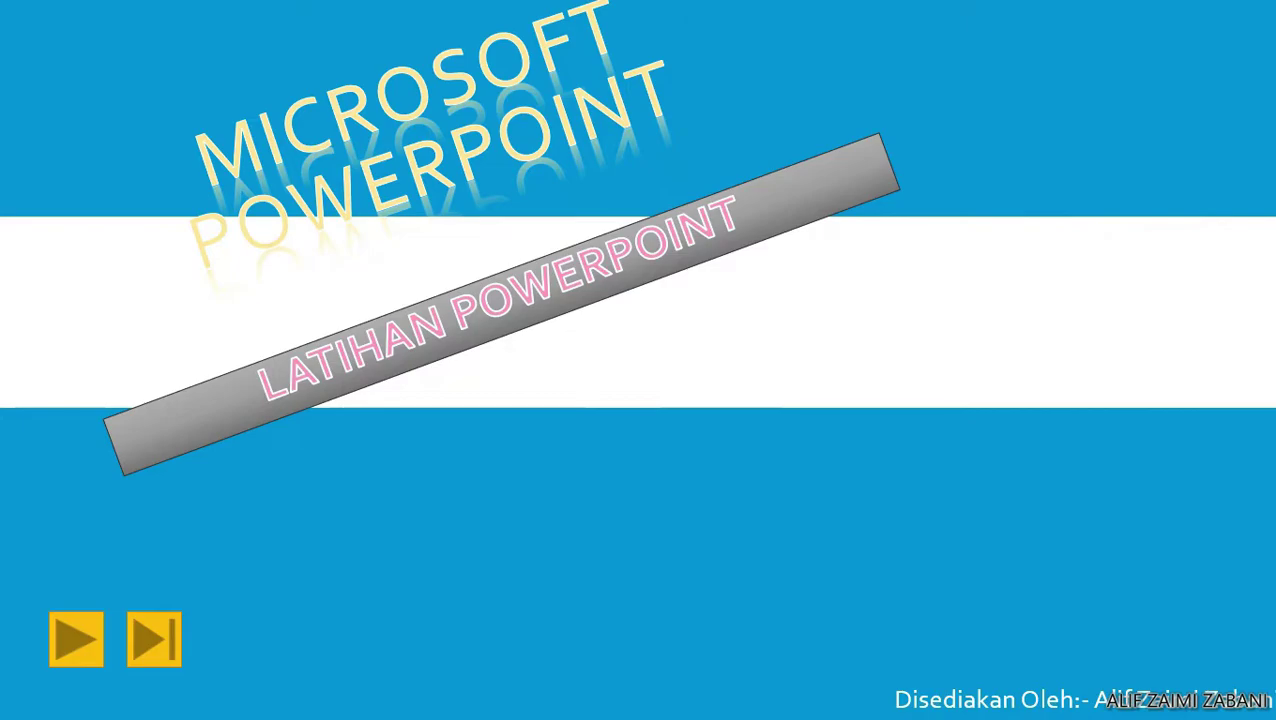
pyautogui.press('Right')
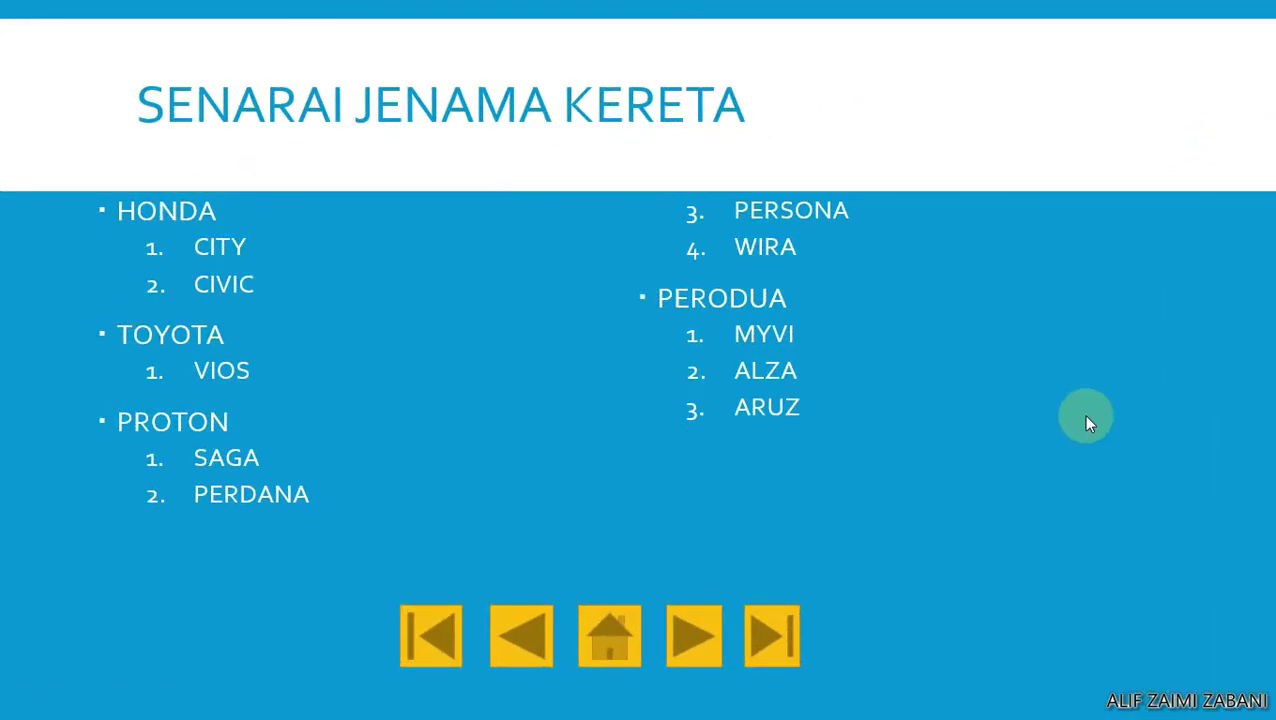
pyautogui.rightClick(998, 398)
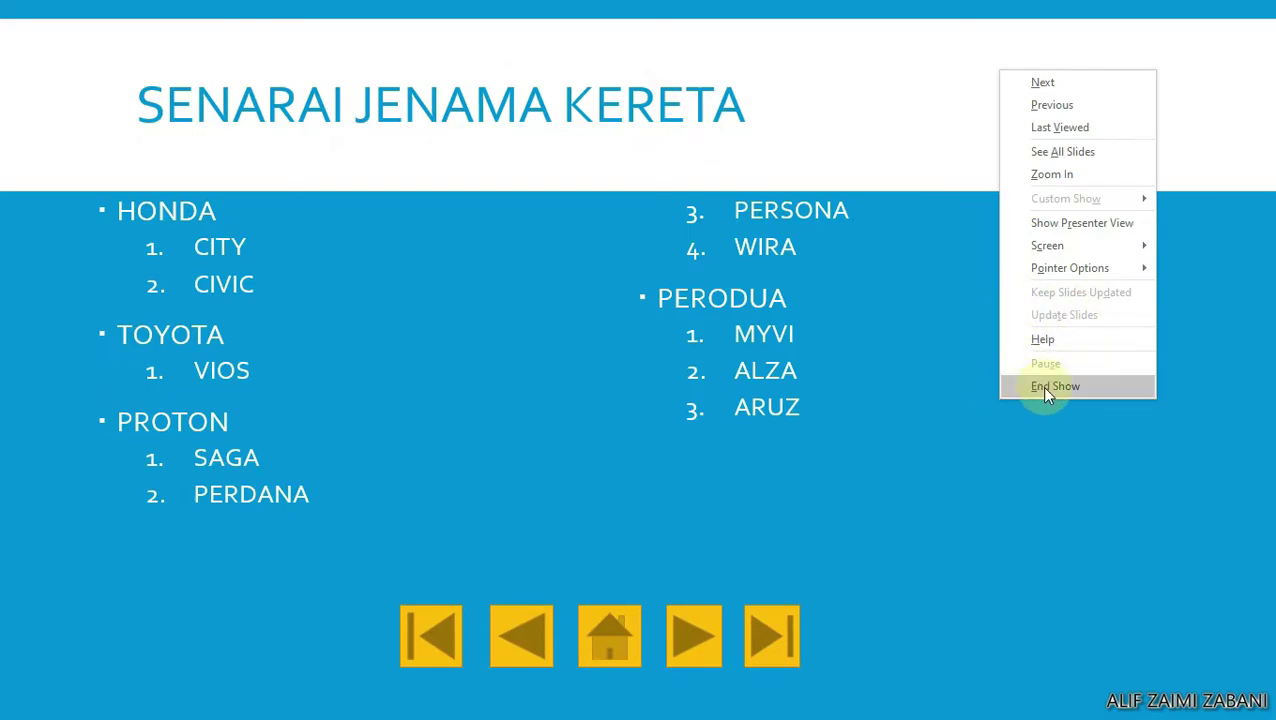
pyautogui.click(1041, 386)
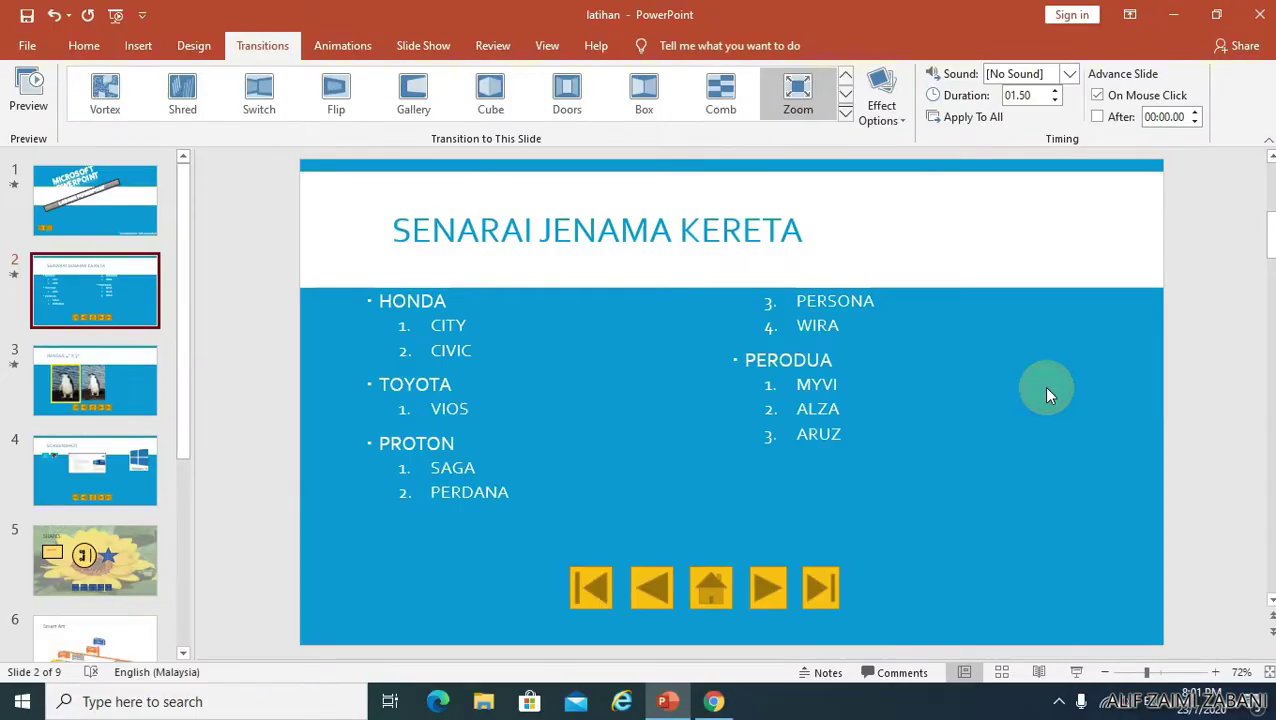
# Apply slide 1's Crush, 02.00 duration and 00:03.00 advance to all nine slides.
pyautogui.click(105, 215)
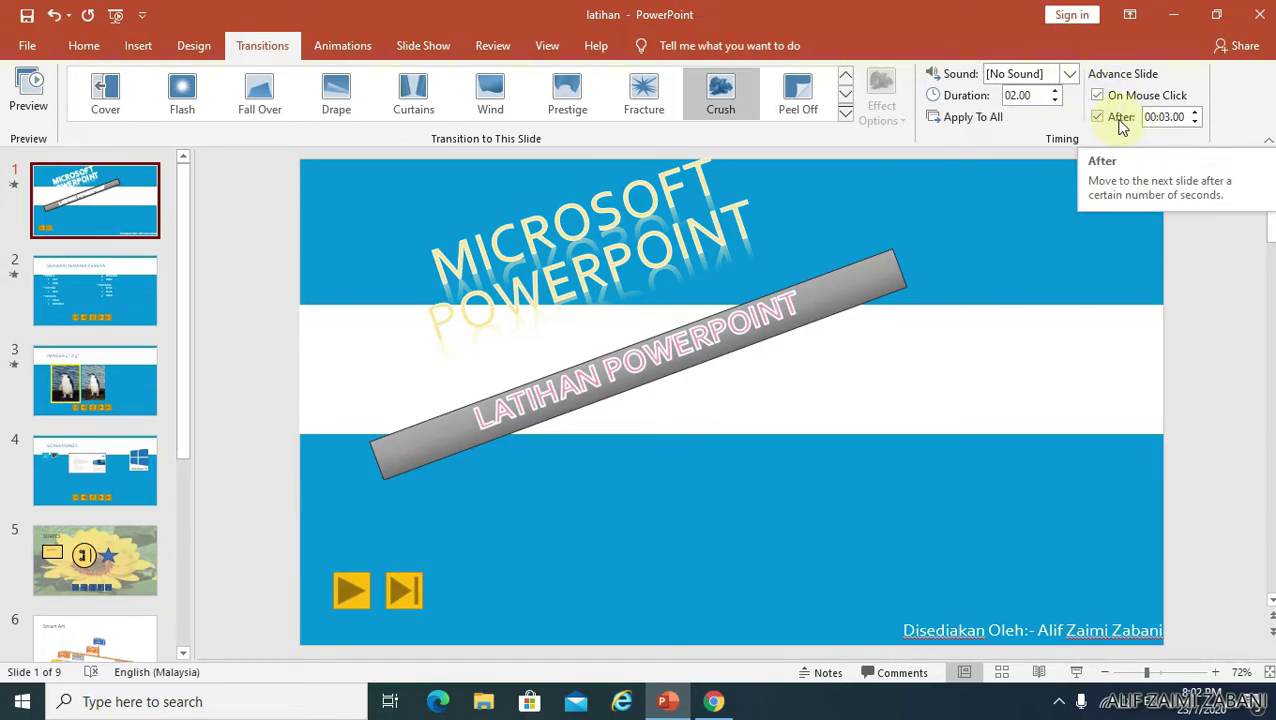
pyautogui.click(967, 122)
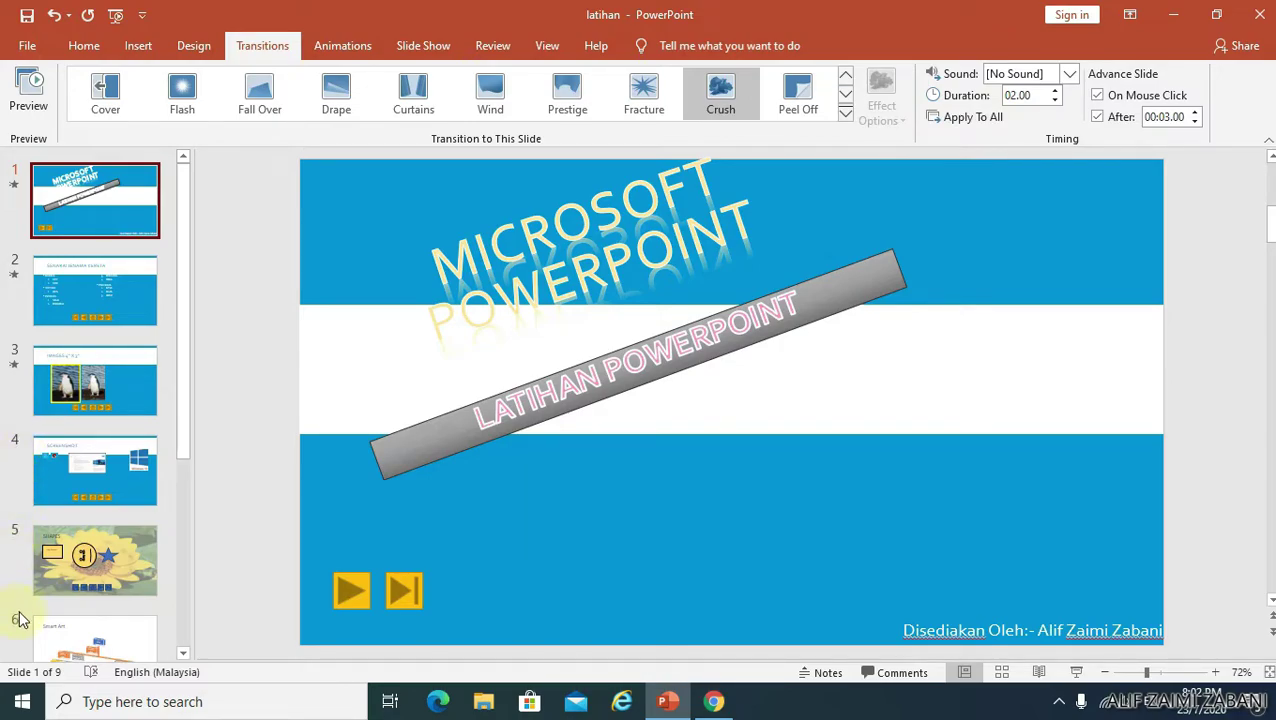
pyautogui.scroll(-3, 20, 620)
pyautogui.scroll(3, 20, 628)
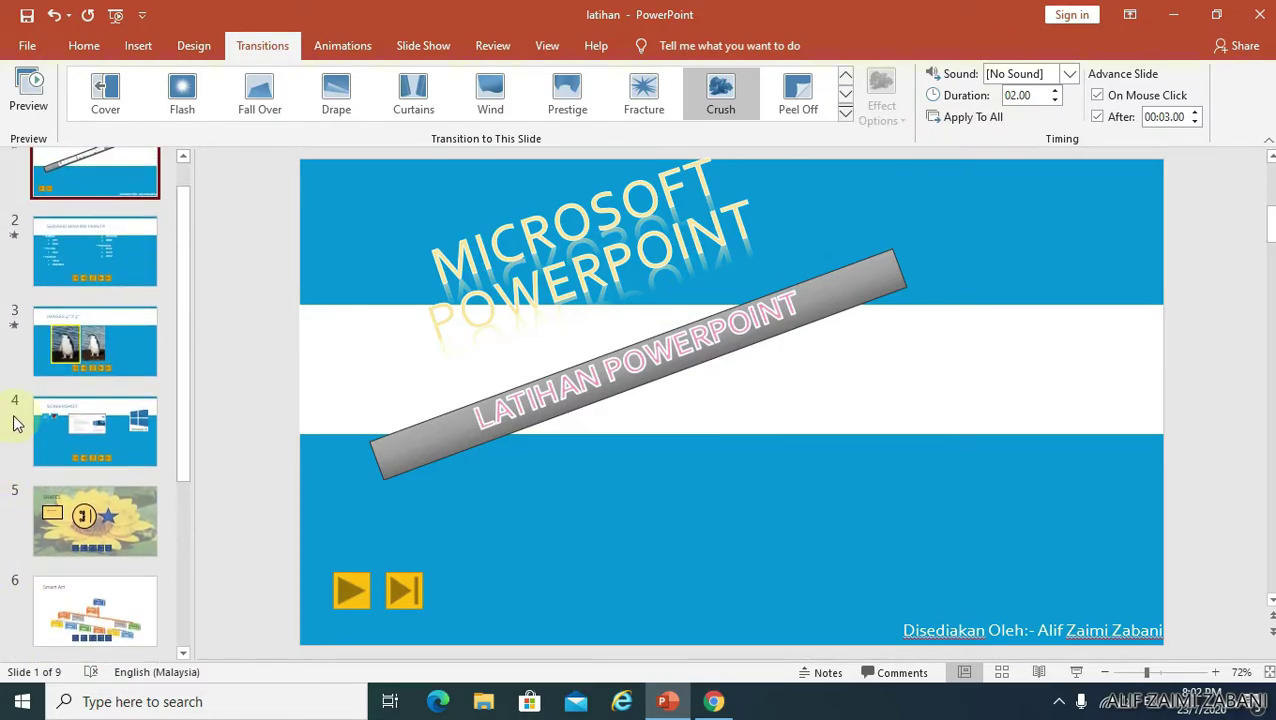
pyautogui.scroll(1, 22, 415)
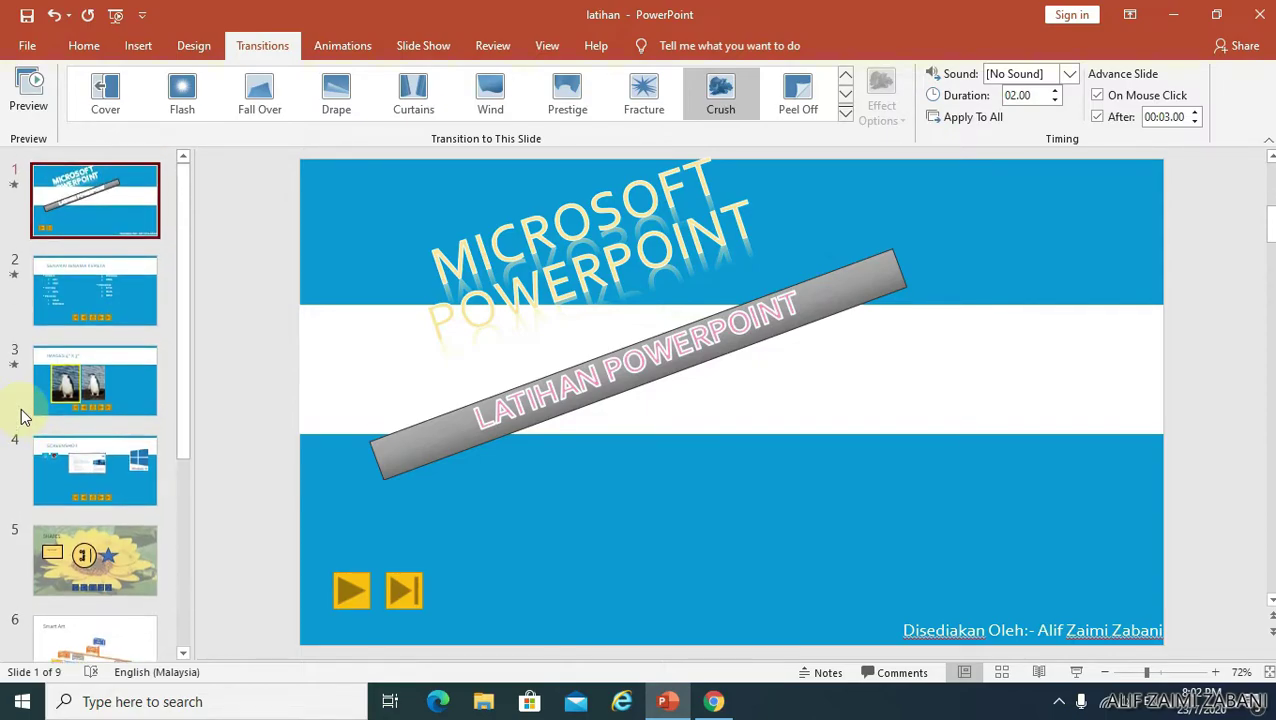
pyautogui.click(968, 126)
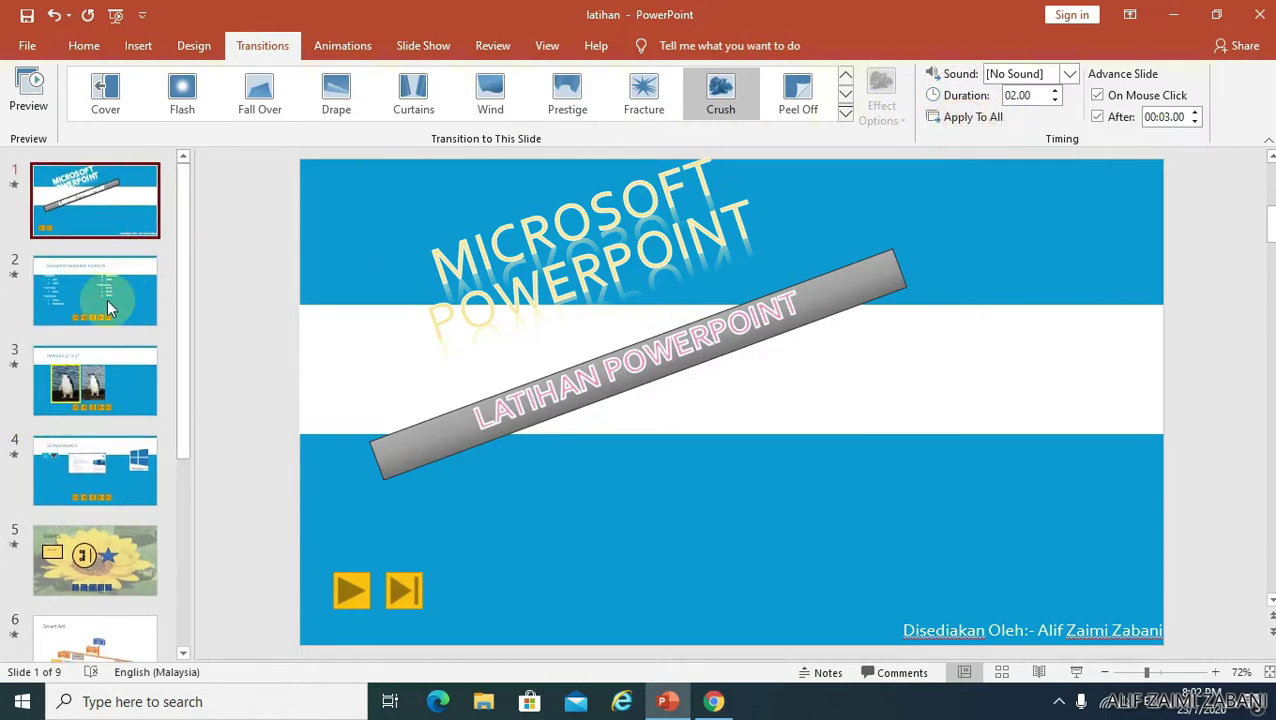
pyautogui.scroll(-4, 41, 451)
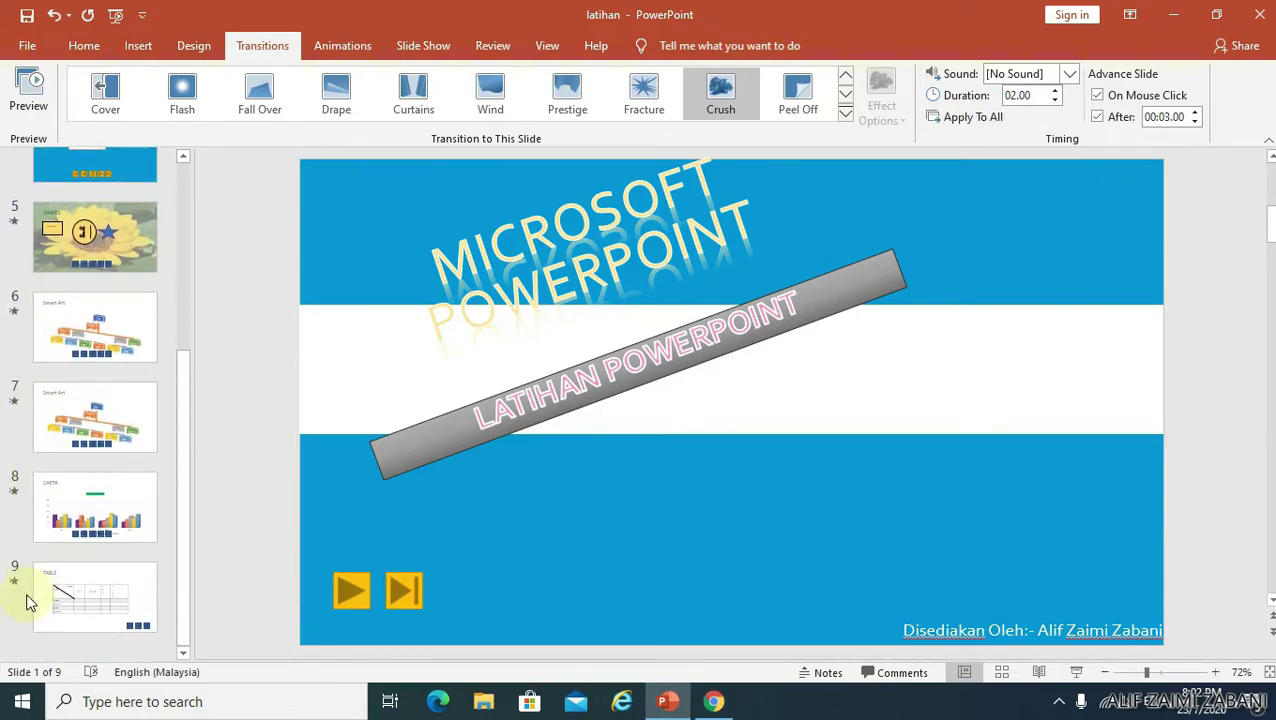
pyautogui.scroll(2, 14, 590)
pyautogui.scroll(1, 14, 590)
pyautogui.scroll(1, 14, 590)
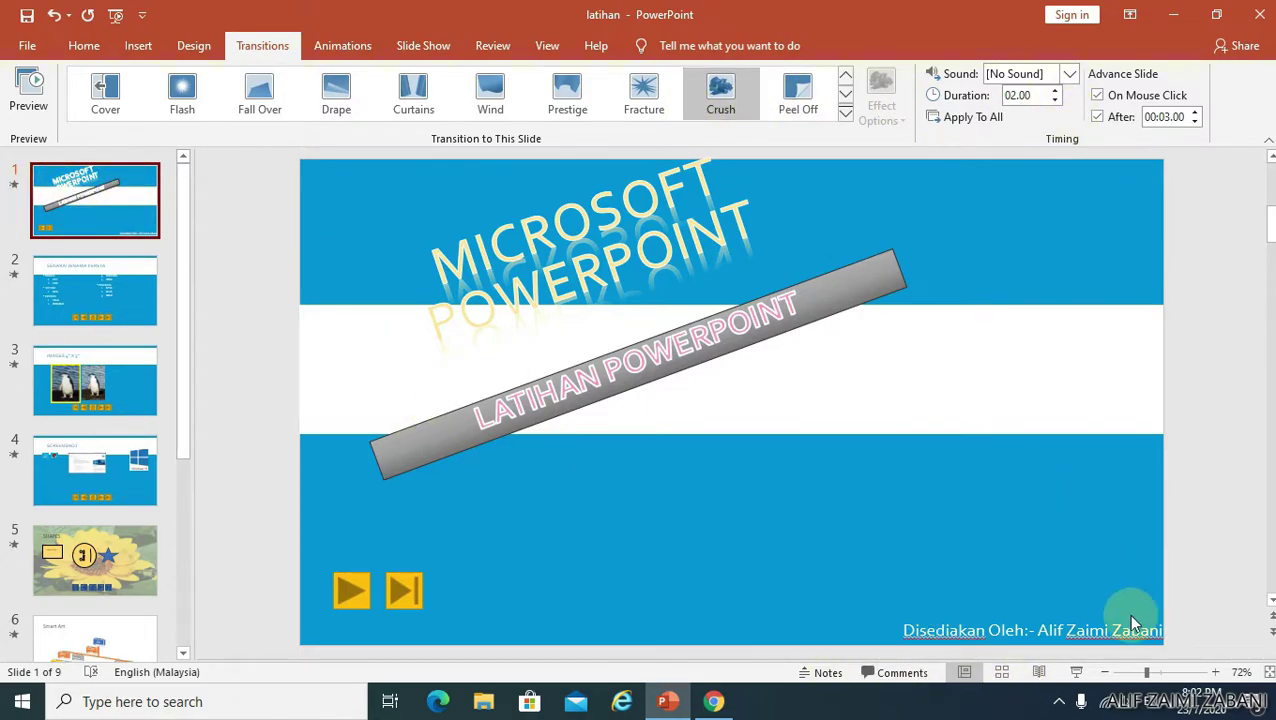
# Play the slide show through to slide 4, 'SCREENSHOT', then end it.
pyautogui.click(1077, 673)
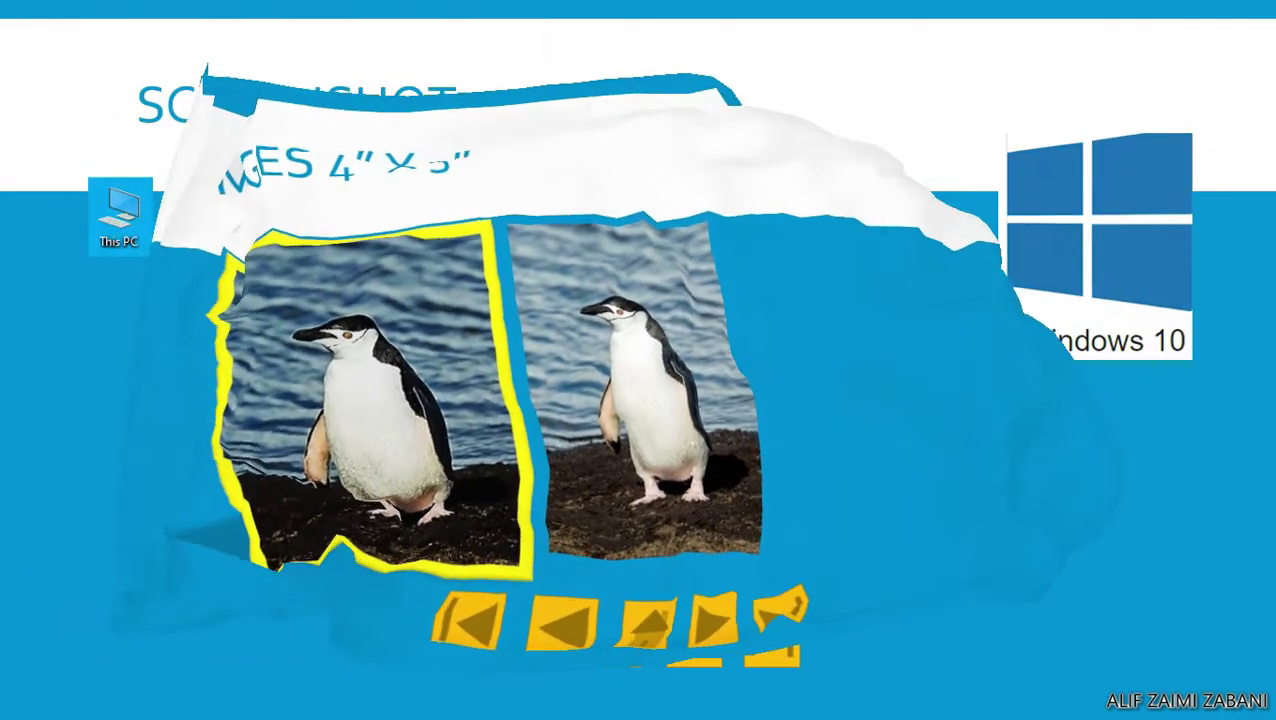
pyautogui.rightClick(880, 331)
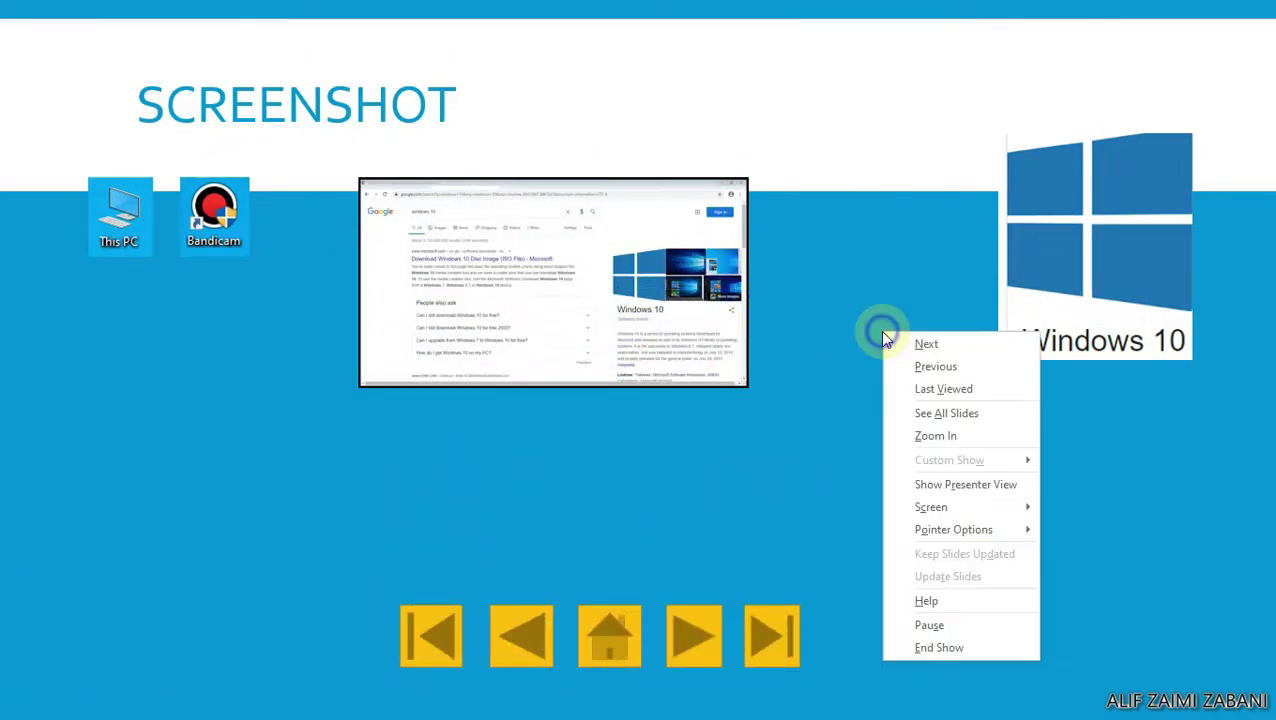
pyautogui.click(990, 648)
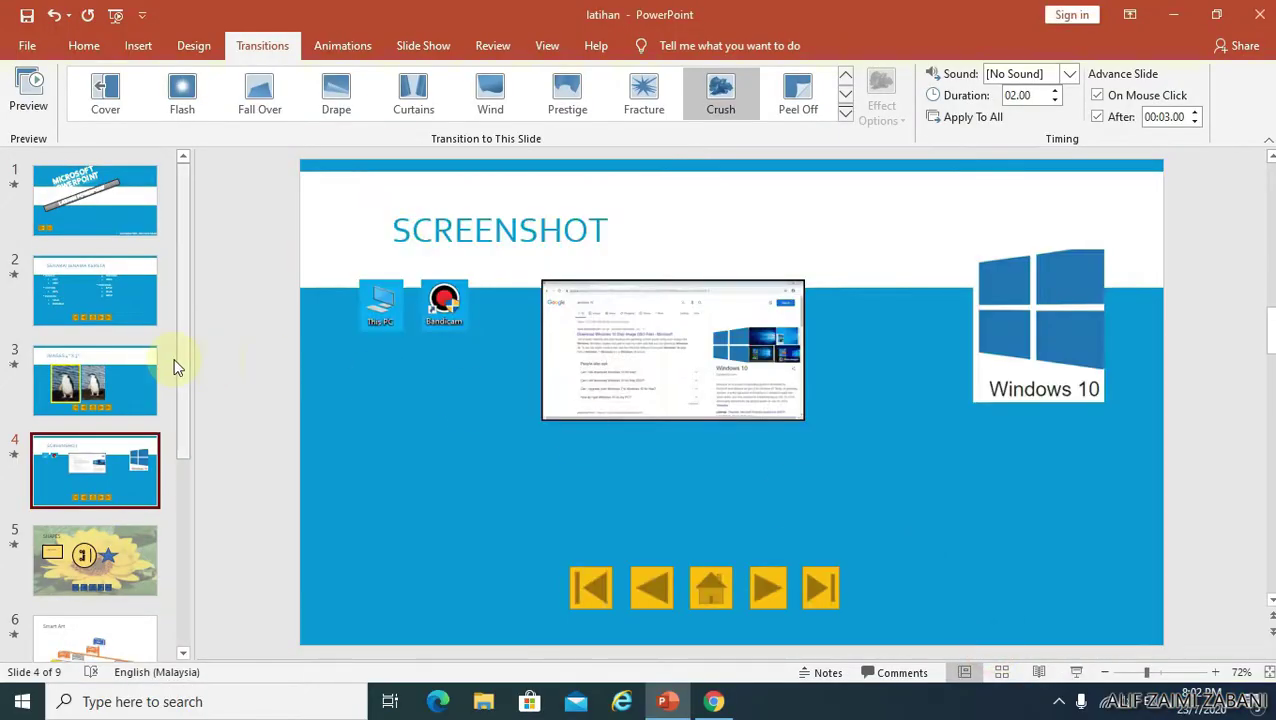
# Select slide 1, the 'MICROSOFT POWERPOINT' title slide, from the thumbnail pane.
pyautogui.scroll(-3, 70, 519)
pyautogui.scroll(-2, 68, 560)
pyautogui.scroll(5, 74, 562)
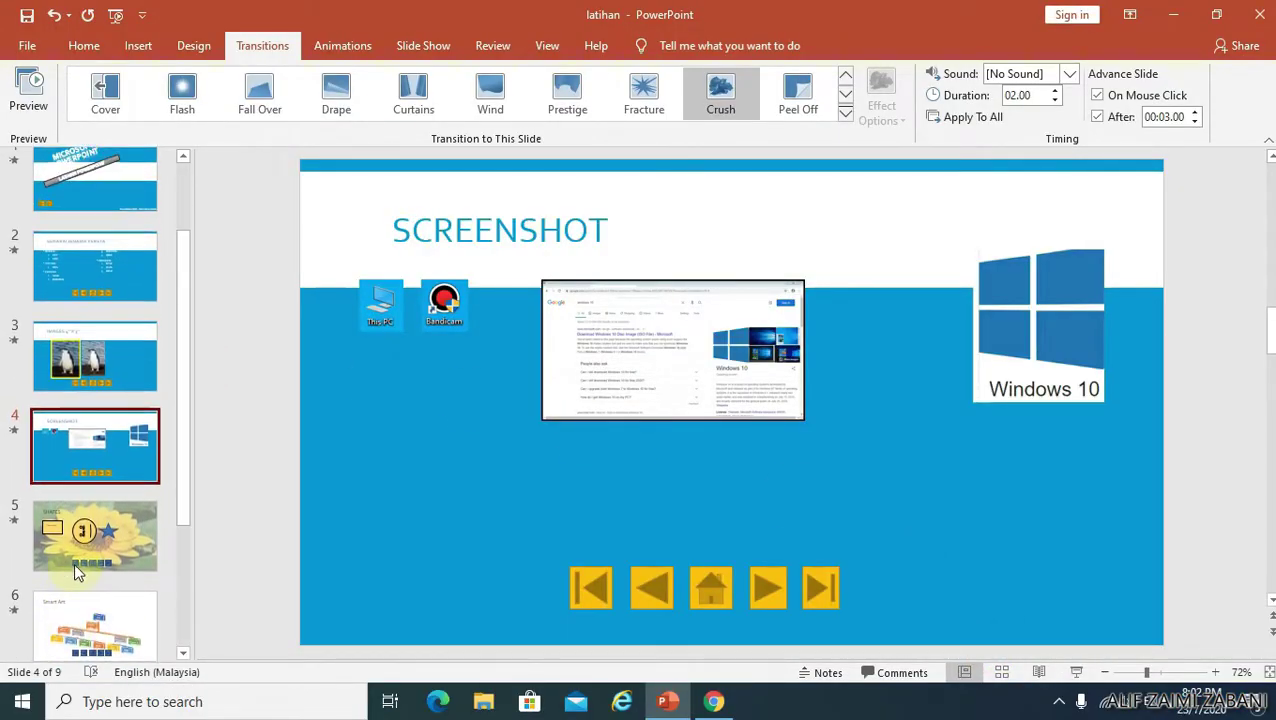
pyautogui.scroll(1, 74, 562)
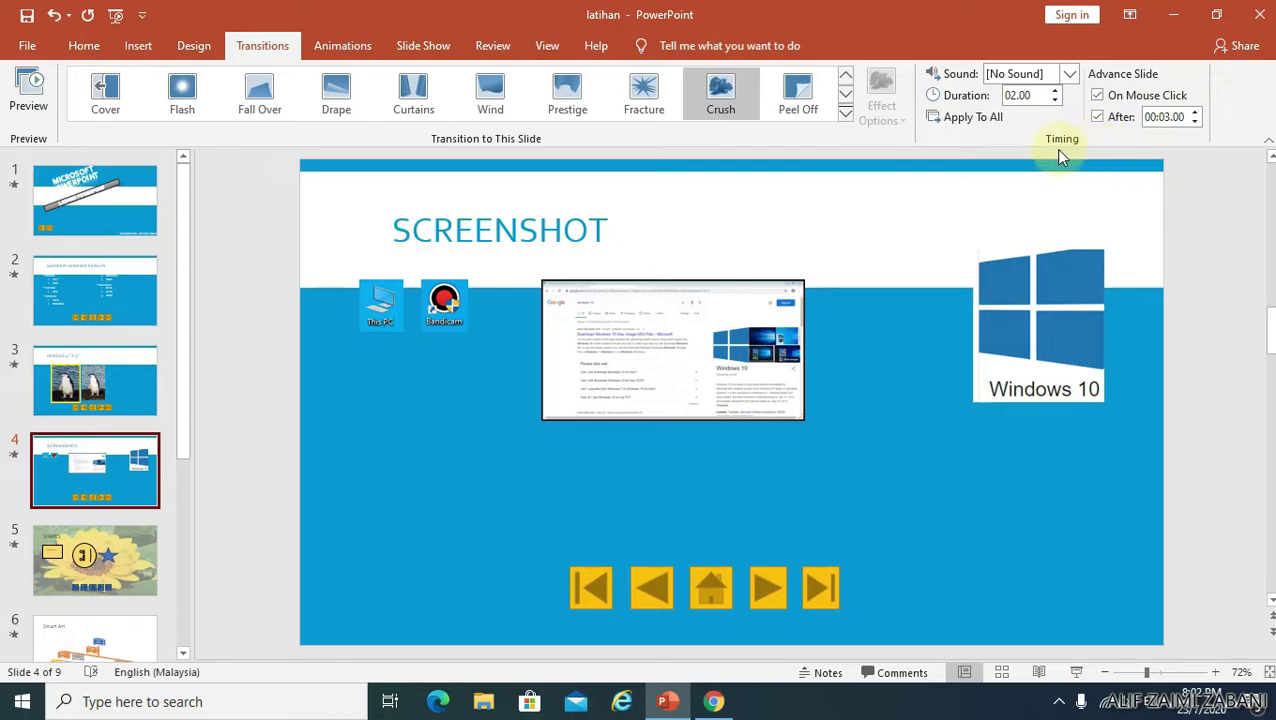
pyautogui.click(1089, 146)
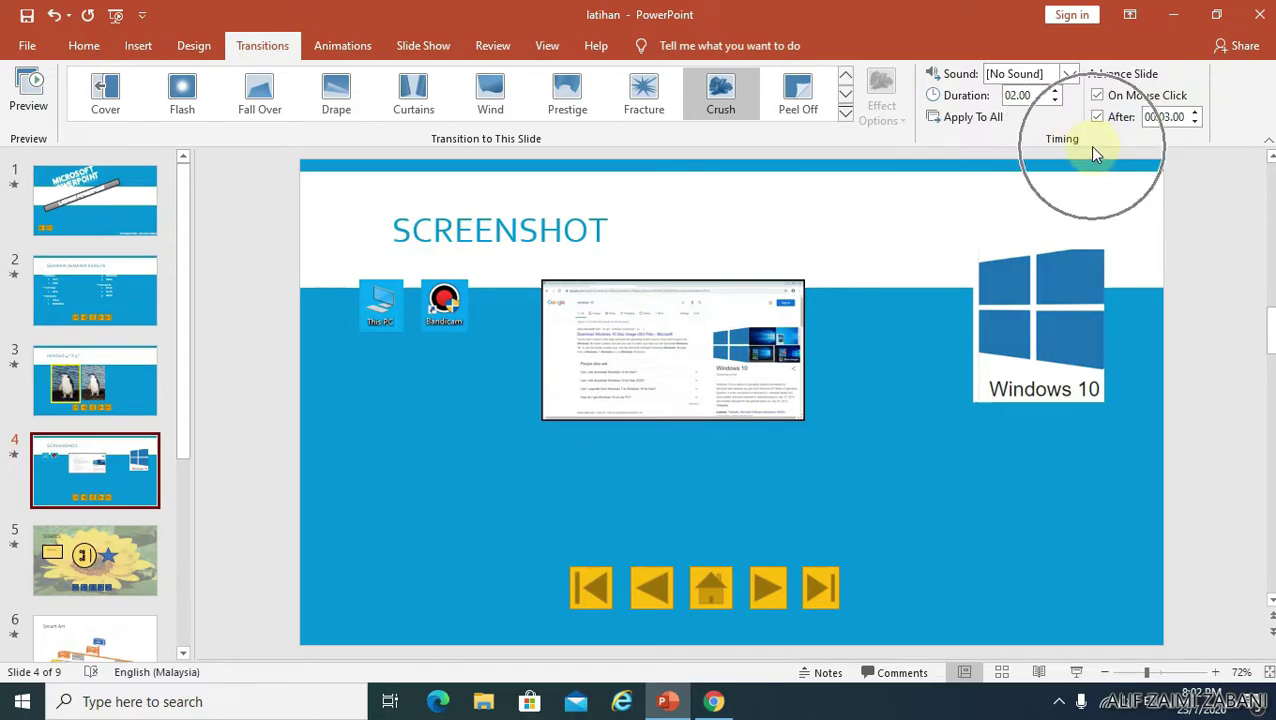
pyautogui.click(49, 204)
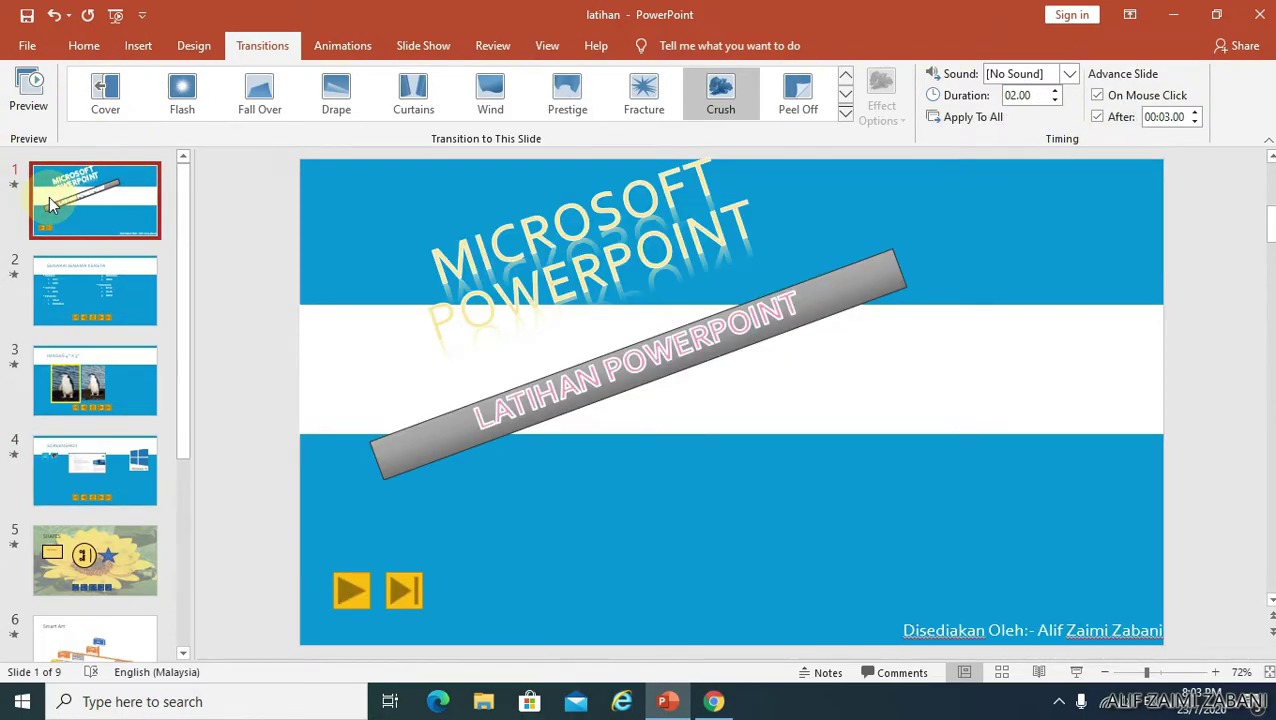